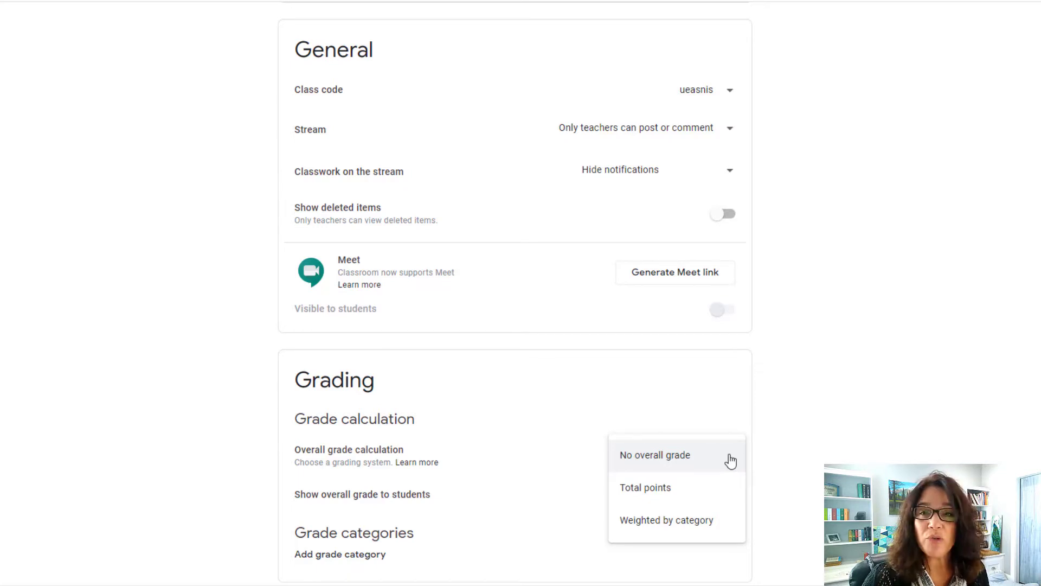
Step: Set the overall grade calculation to Weighted by category and turn on showing the overall grade to students
click(659, 522)
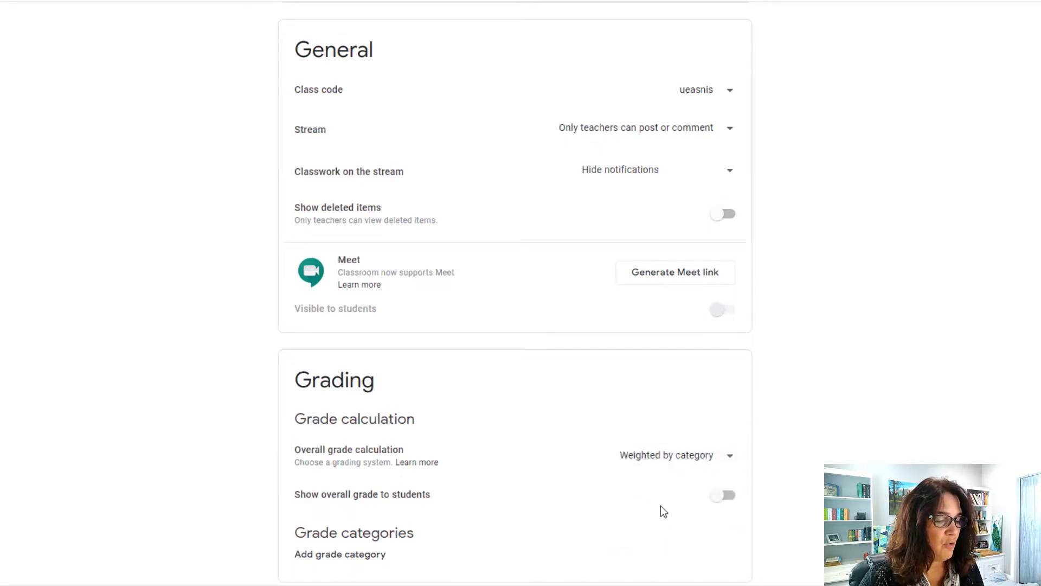
click(720, 499)
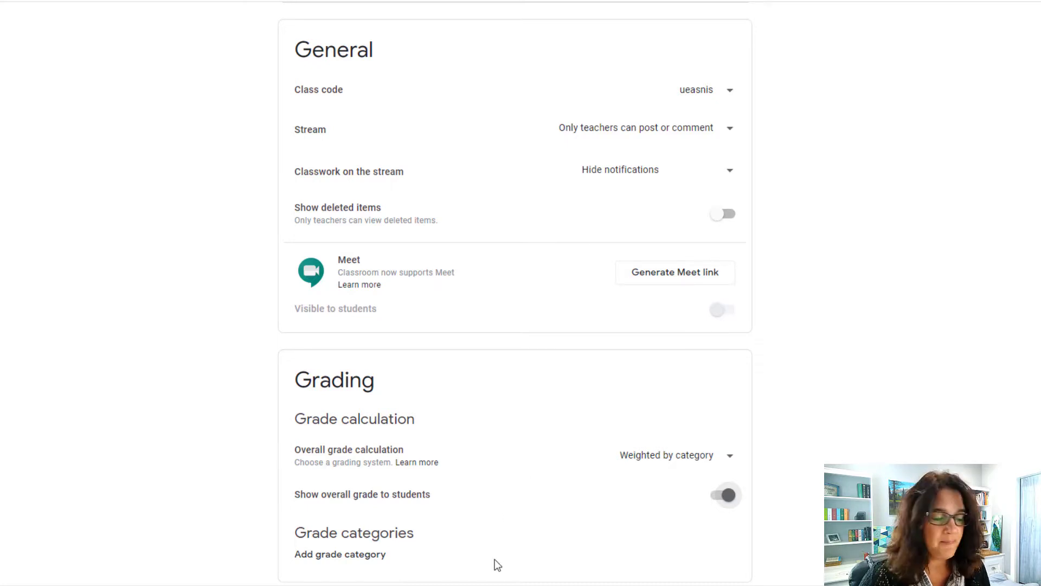
Step: Add a grade category named "Writing" with a percentage of 60%
click(340, 554)
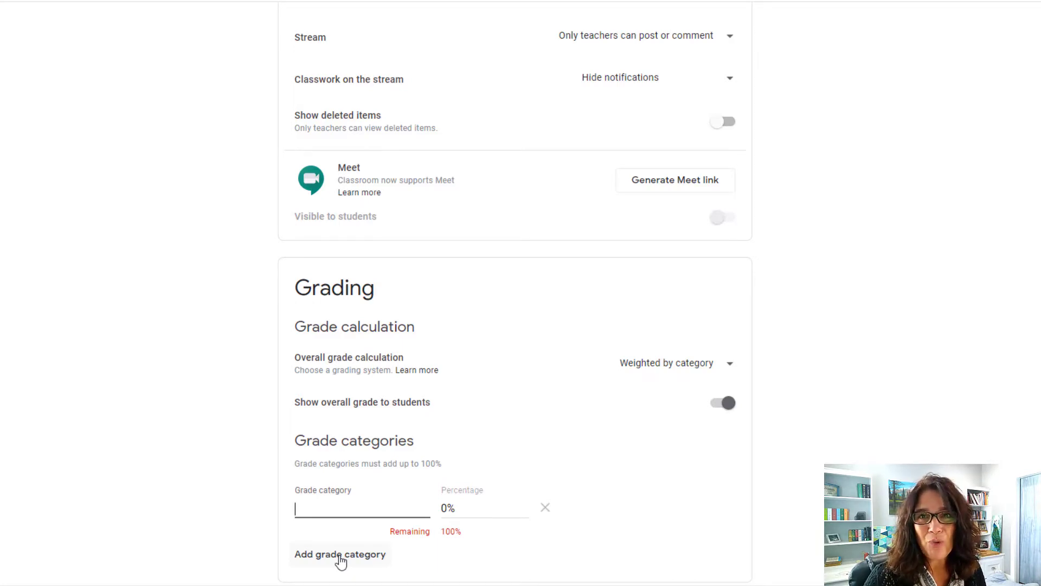
text(Writing)
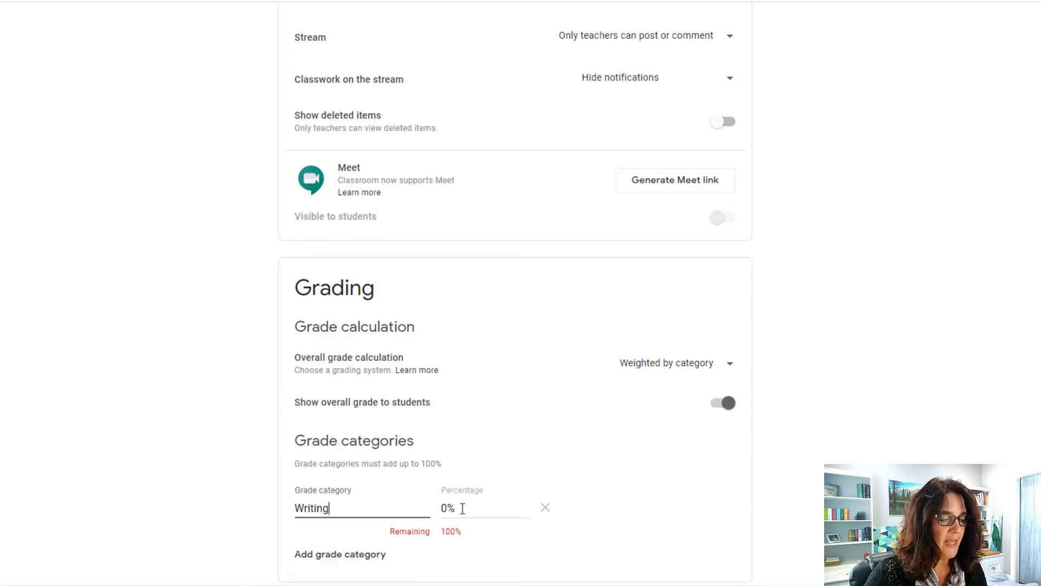
click(443, 509)
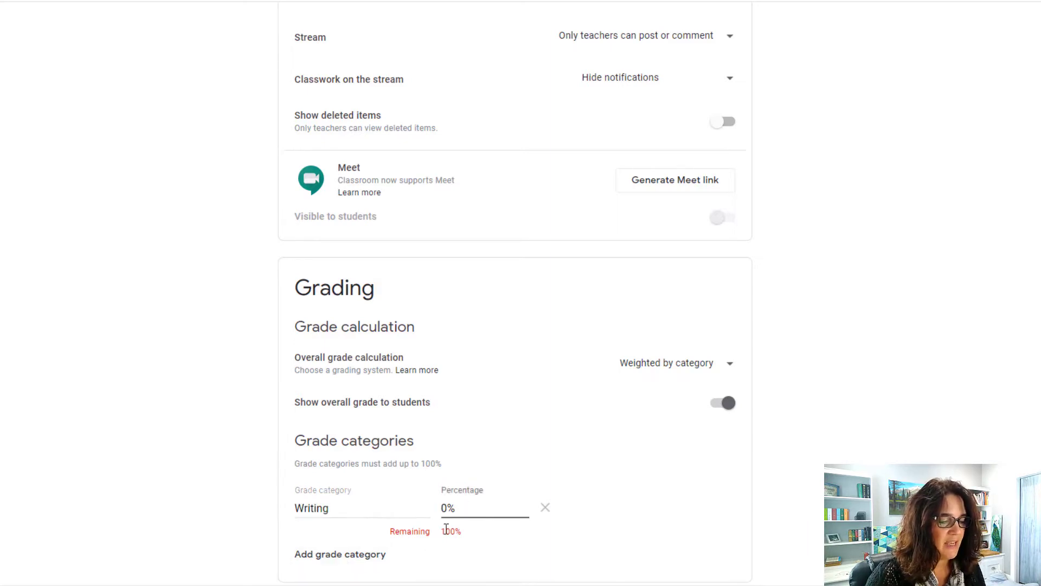
text(6)
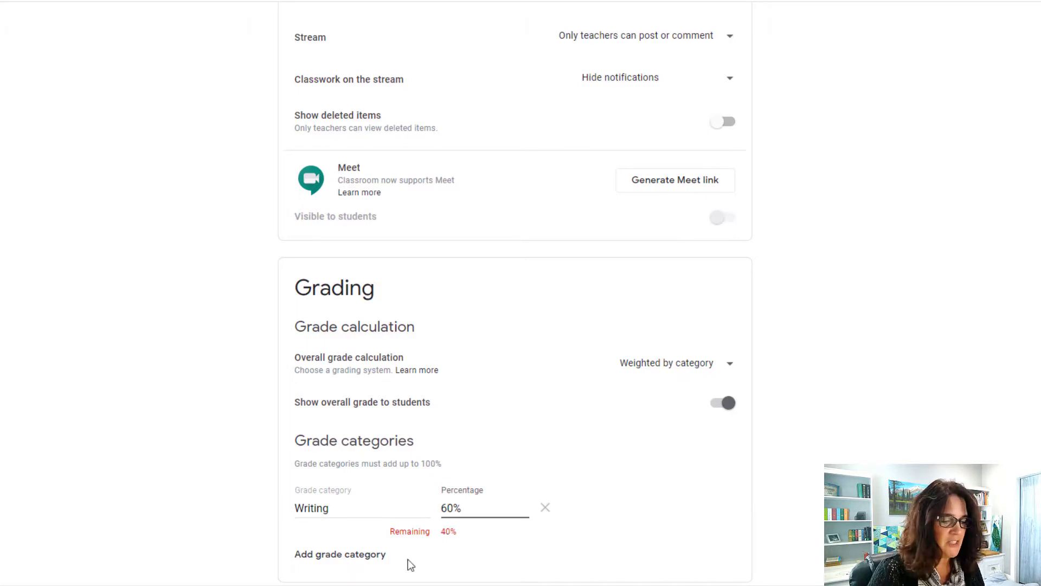
Step: Add a second grade category named "Tests/Quizes" at 40% and save the class settings
click(349, 554)
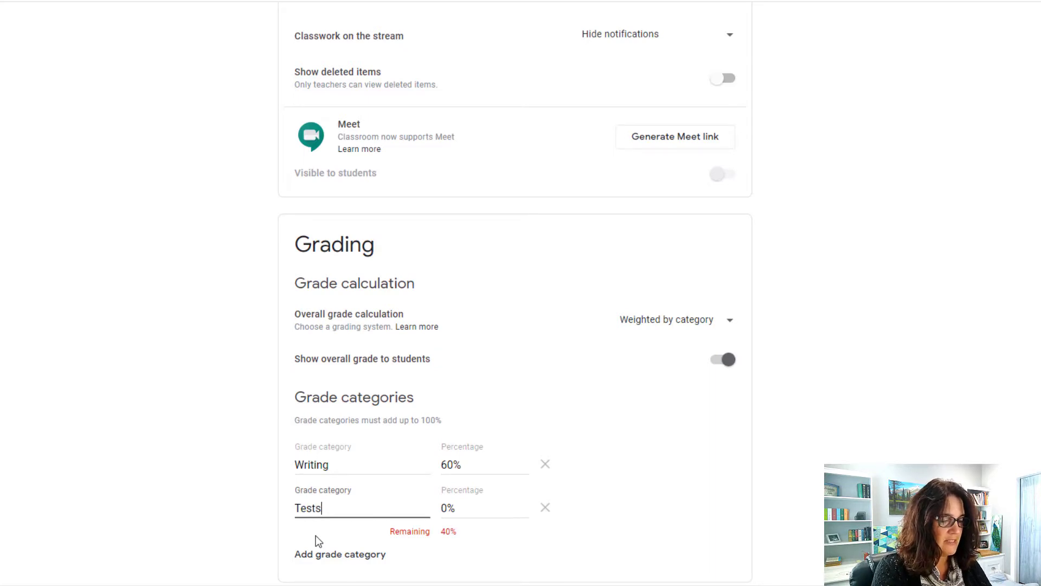
text(Tests/Quizes)
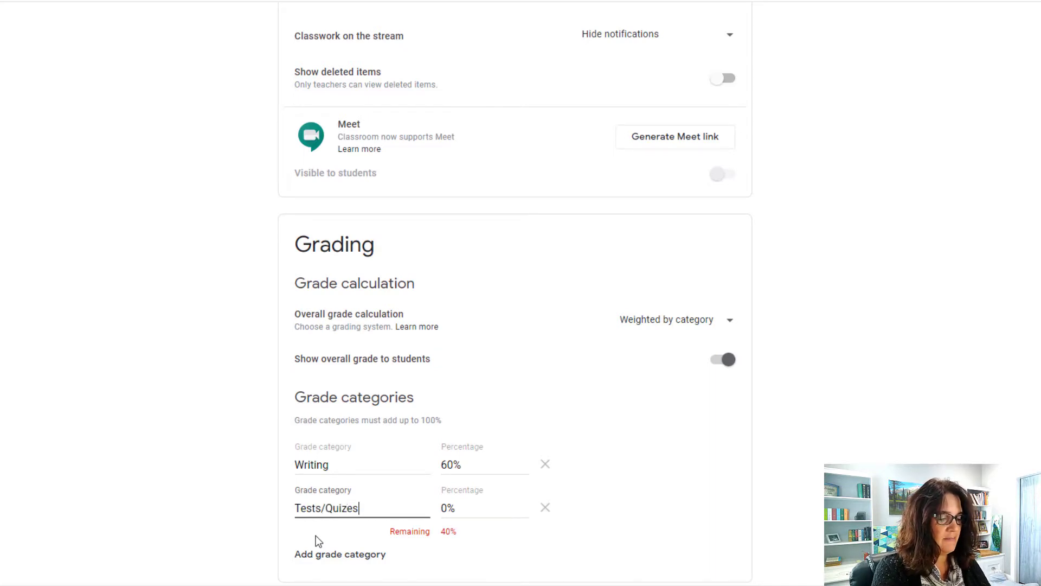
click(442, 508)
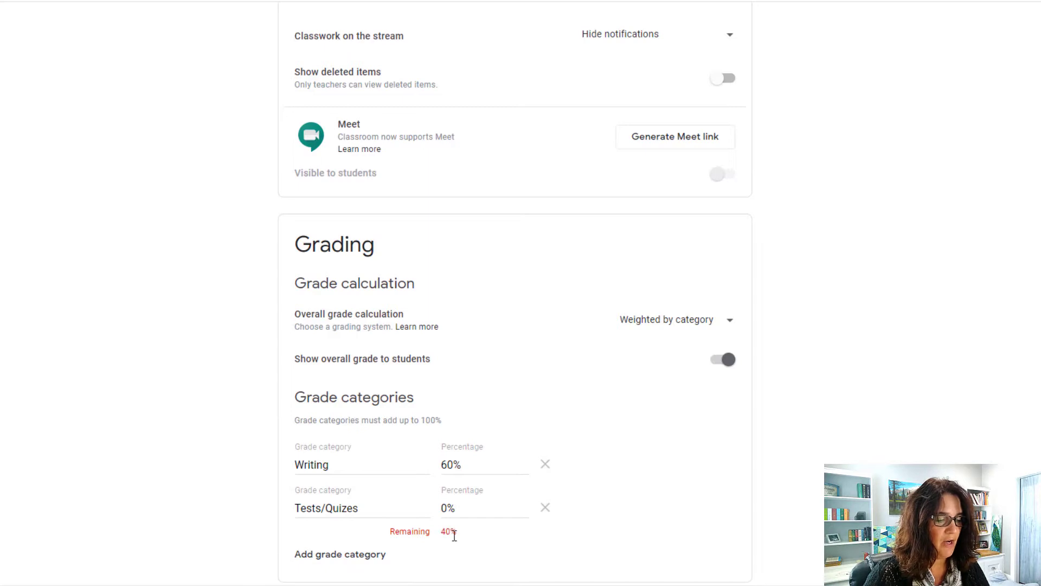
click(442, 508)
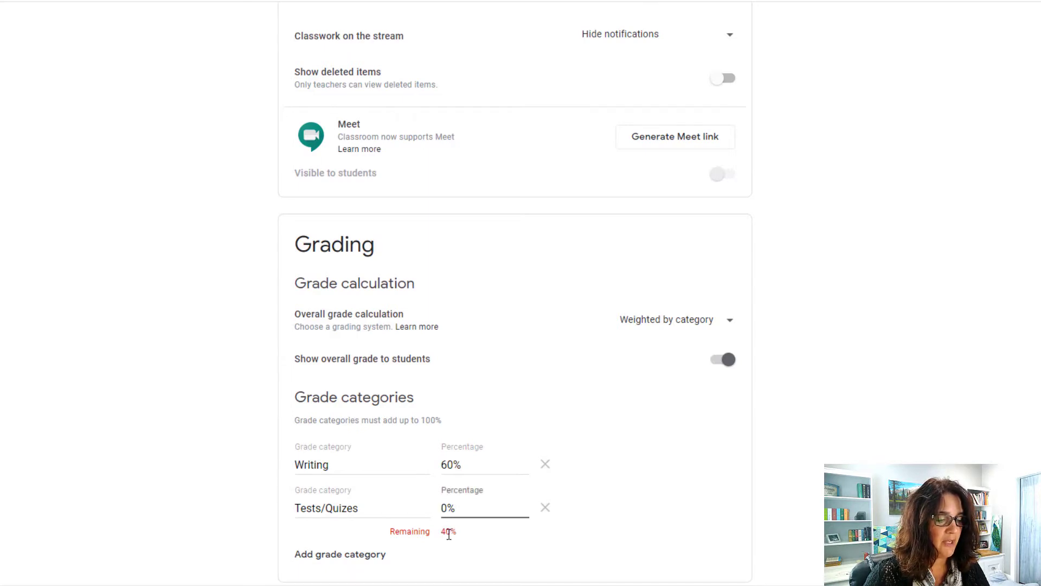
text(4)
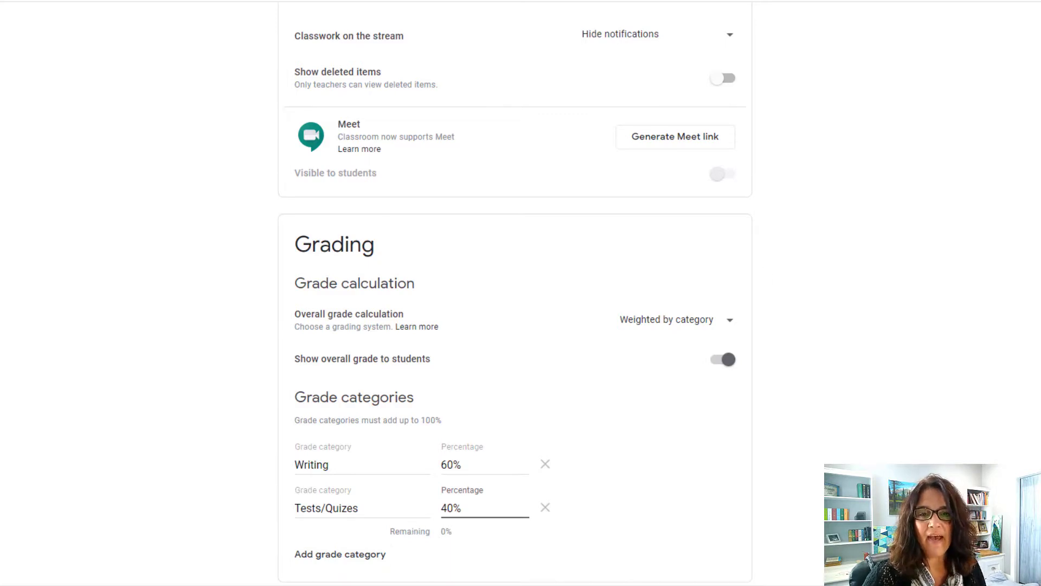
click(998, 1)
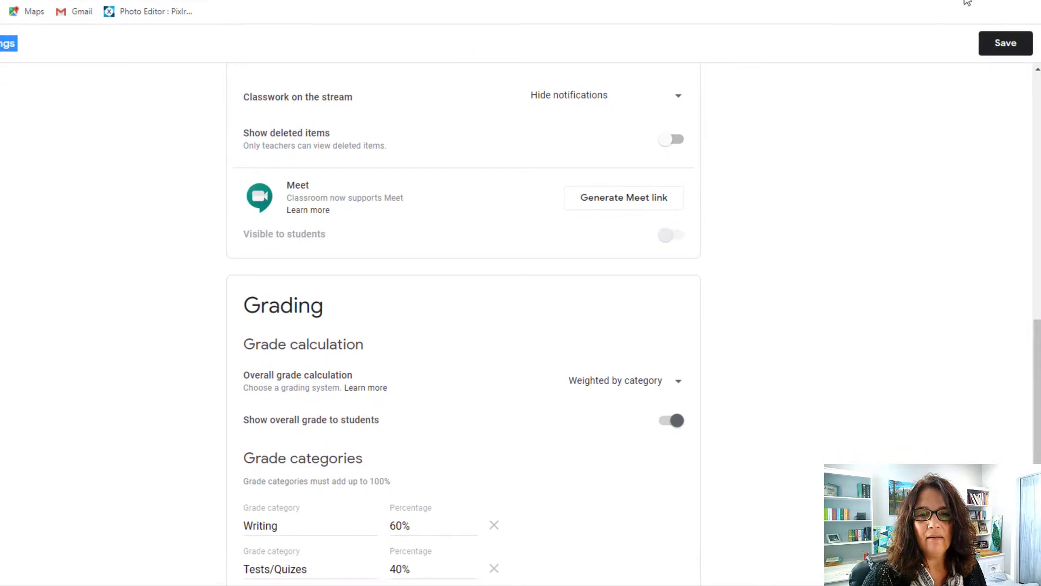
click(1006, 44)
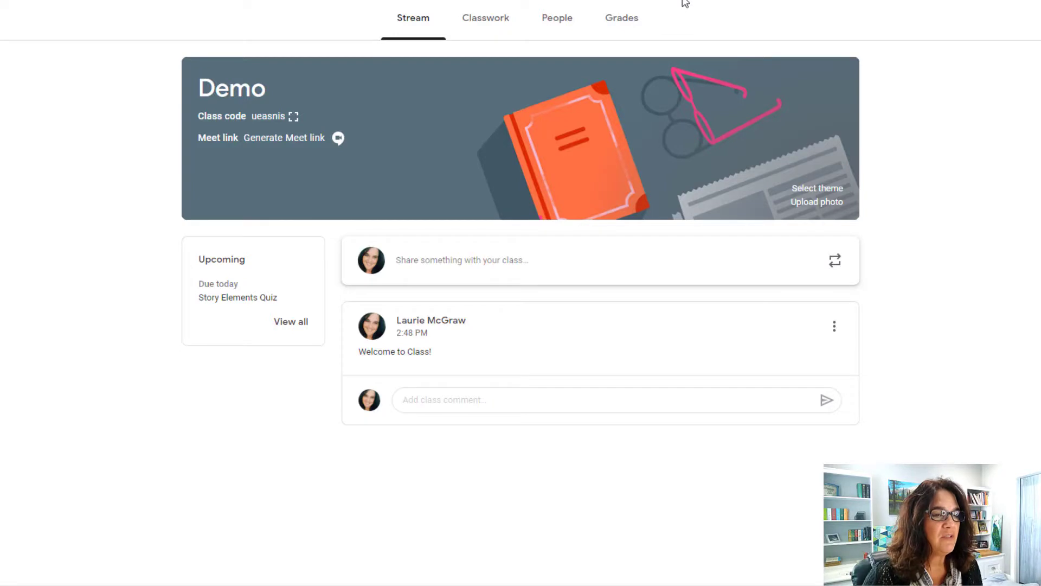
Step: Open the classwork assignment "Paragraph Write - The Tell-Tale Heart" for editing
click(490, 22)
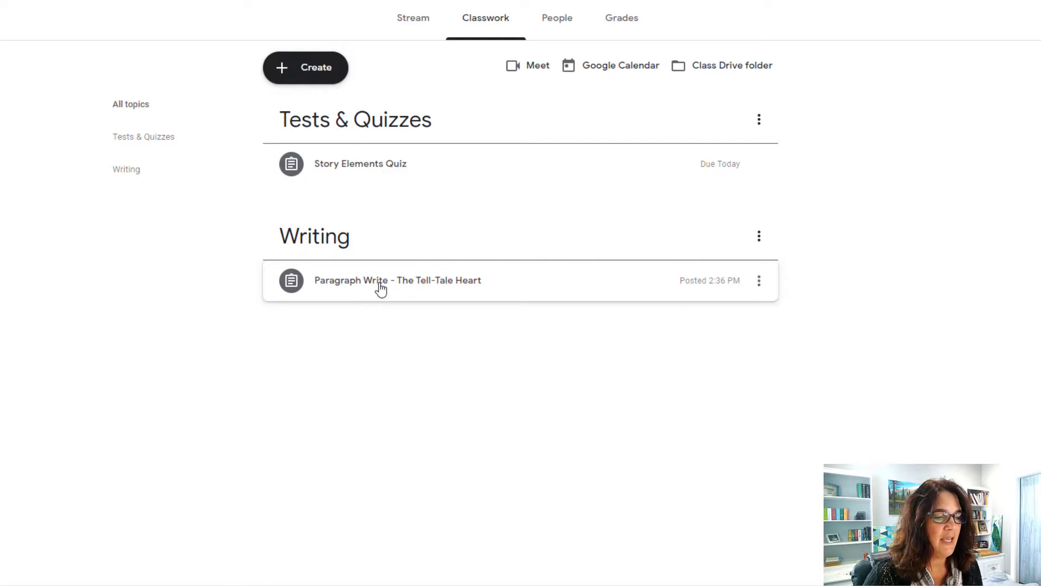
click(380, 287)
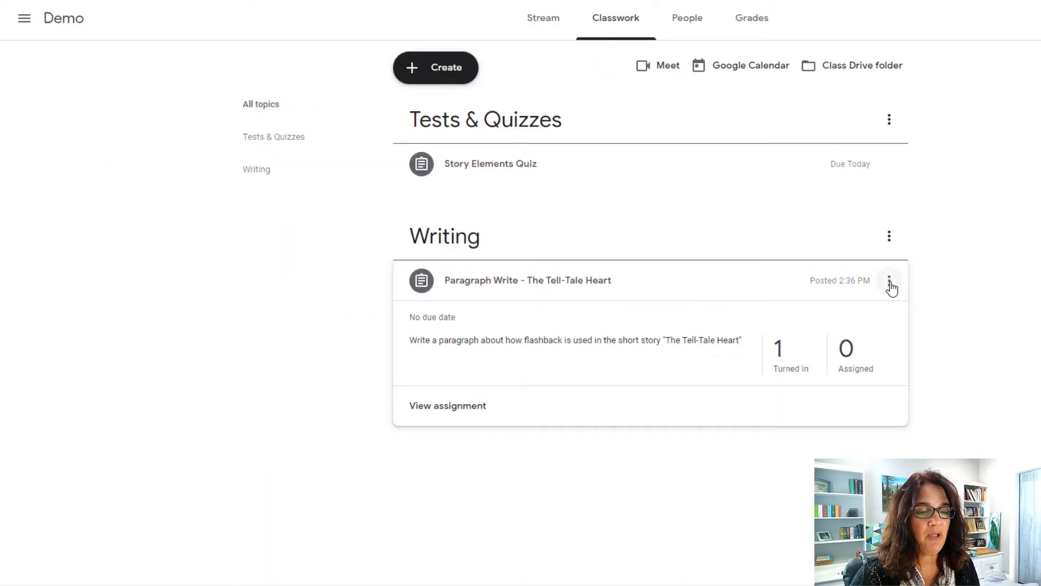
click(889, 282)
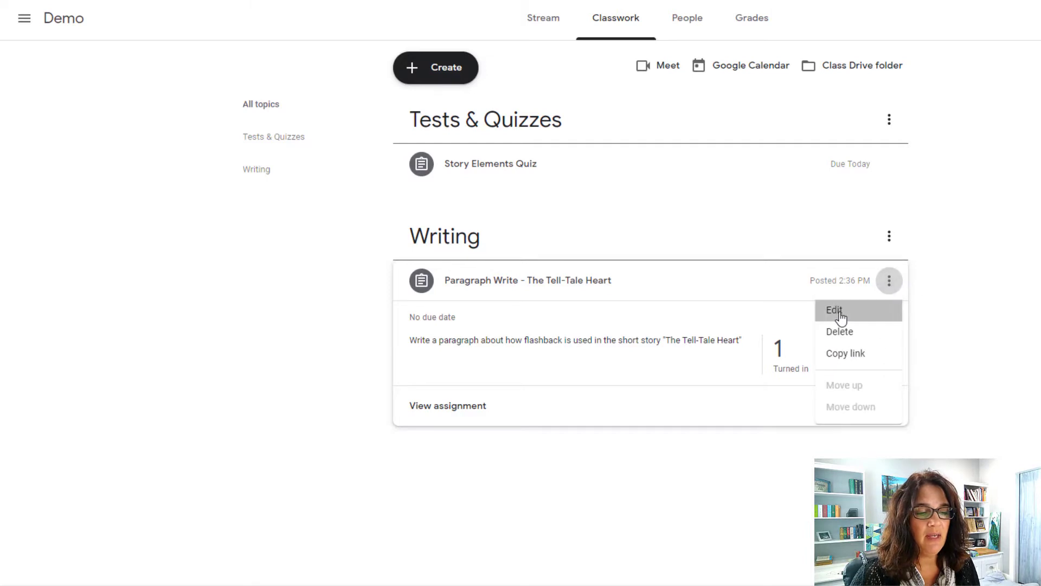
click(839, 313)
click(722, 374)
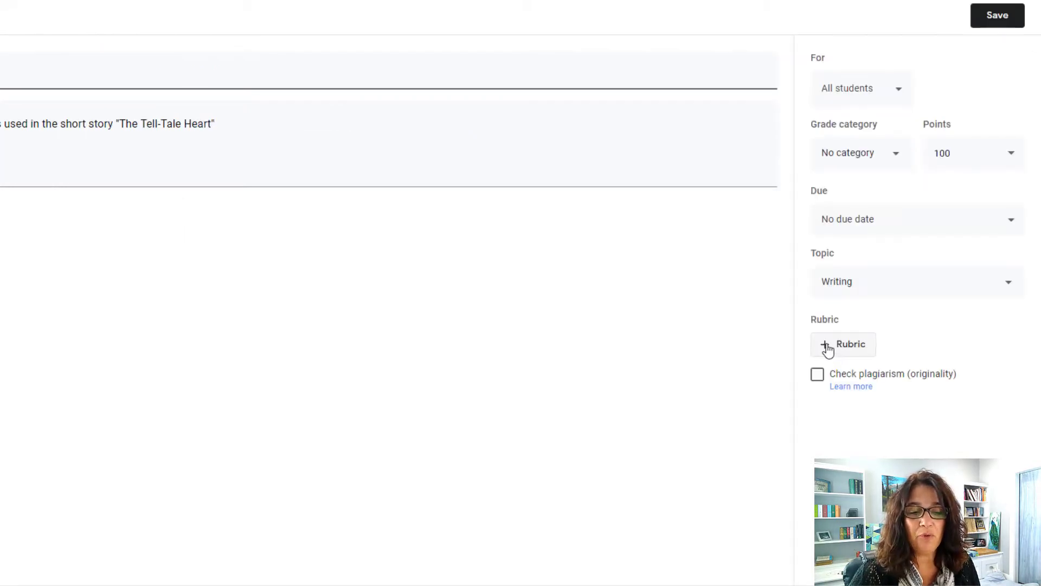
Step: Create a new rubric for the assignment, keeping the points sorted in descending order
click(828, 349)
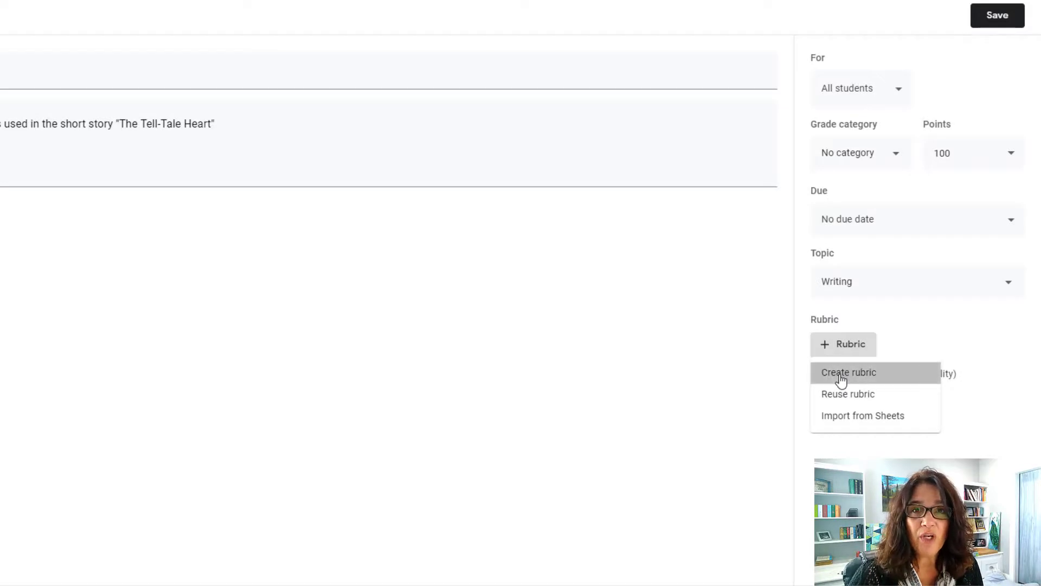
click(840, 374)
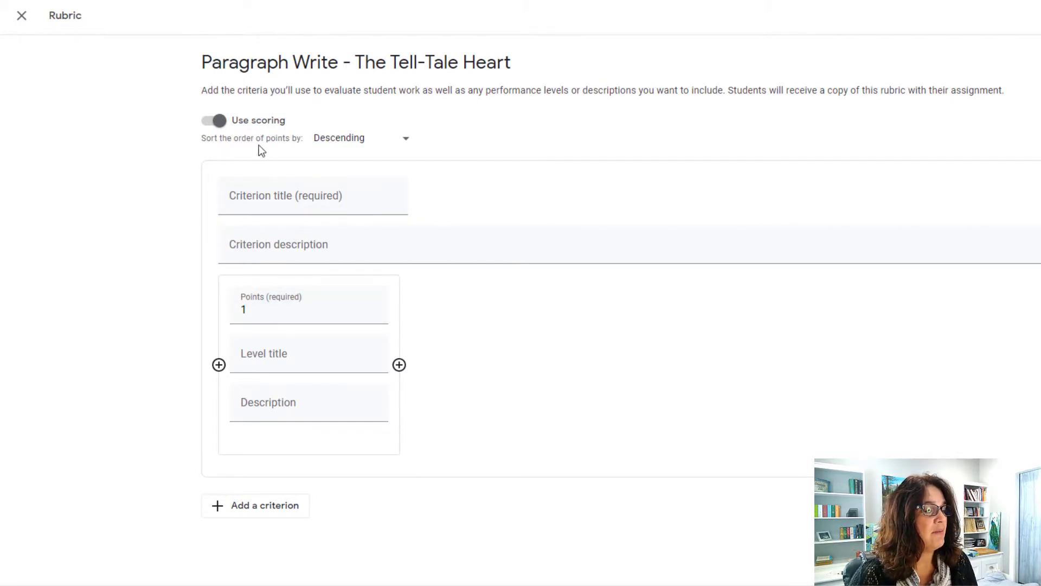
click(407, 142)
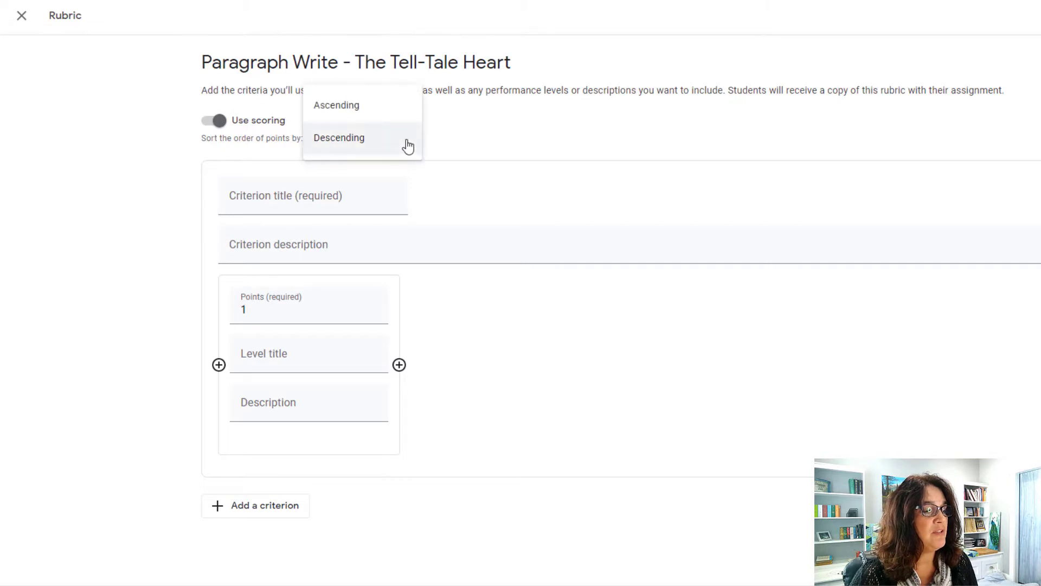
click(328, 142)
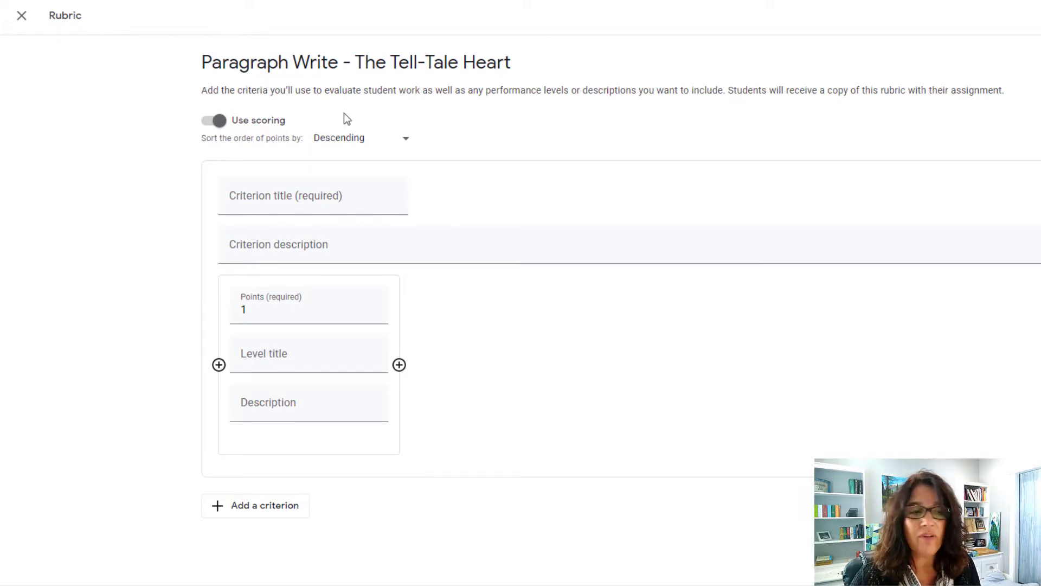
Step: Title the rubric's first criterion "Topic Sentence", leaving its criterion description empty
click(286, 201)
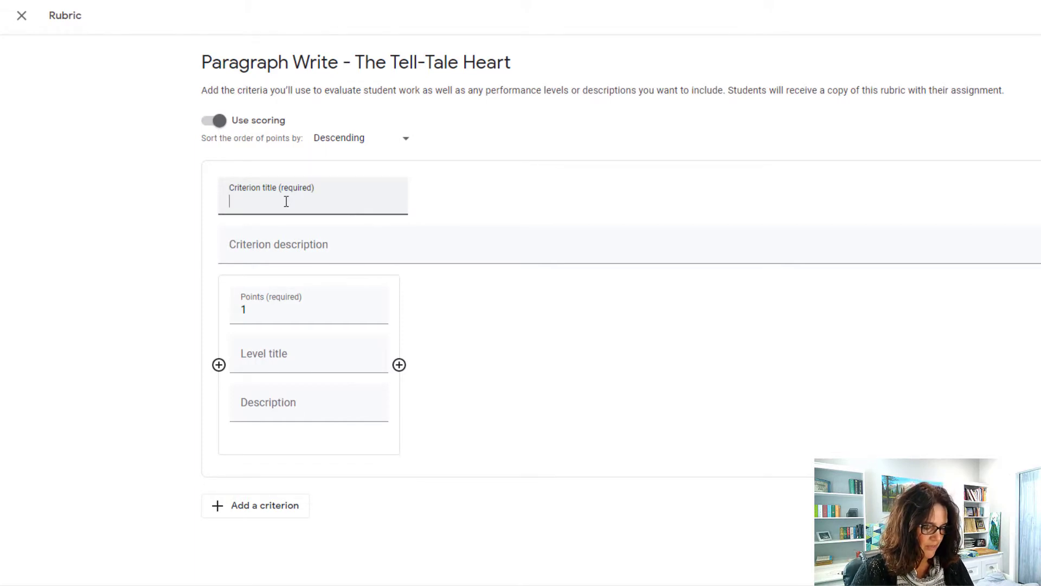
text(T)
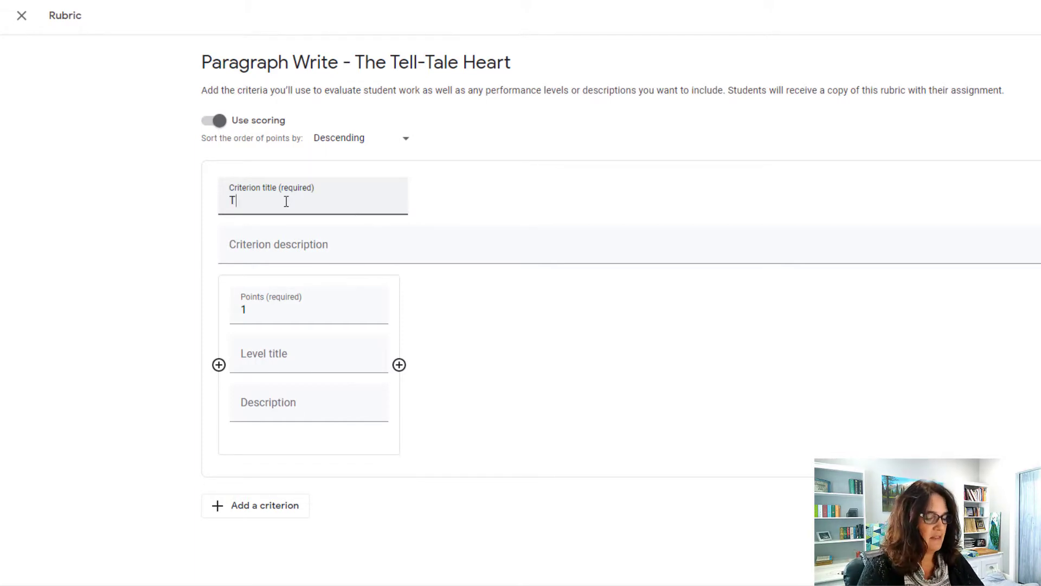
text(opic Sentenc)
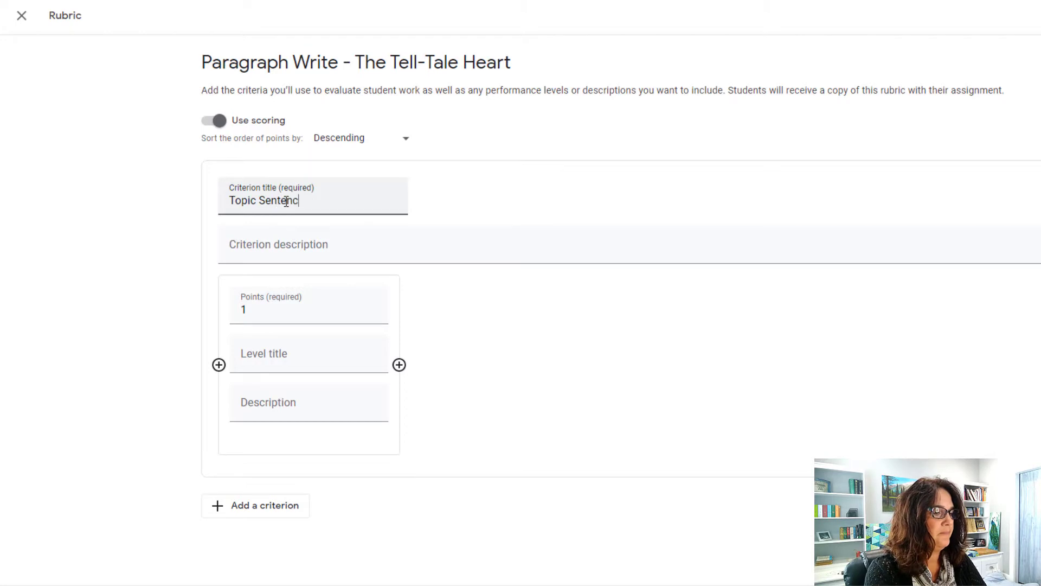
text(e)
click(288, 253)
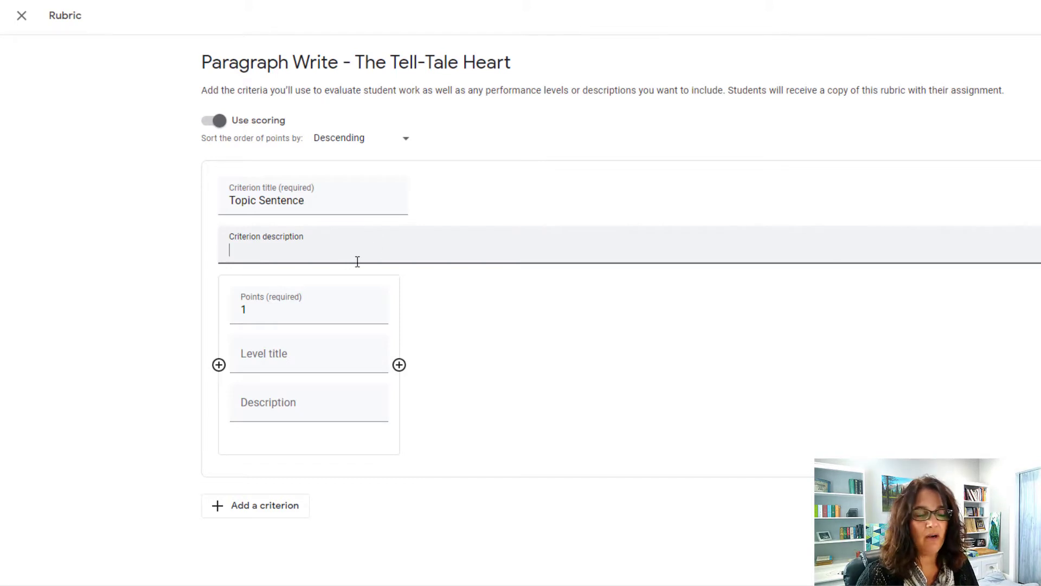
Step: Set the Topic Sentence criterion's first level to 4 points and title it "Above Grade Level"
click(372, 306)
click(372, 307)
click(372, 307)
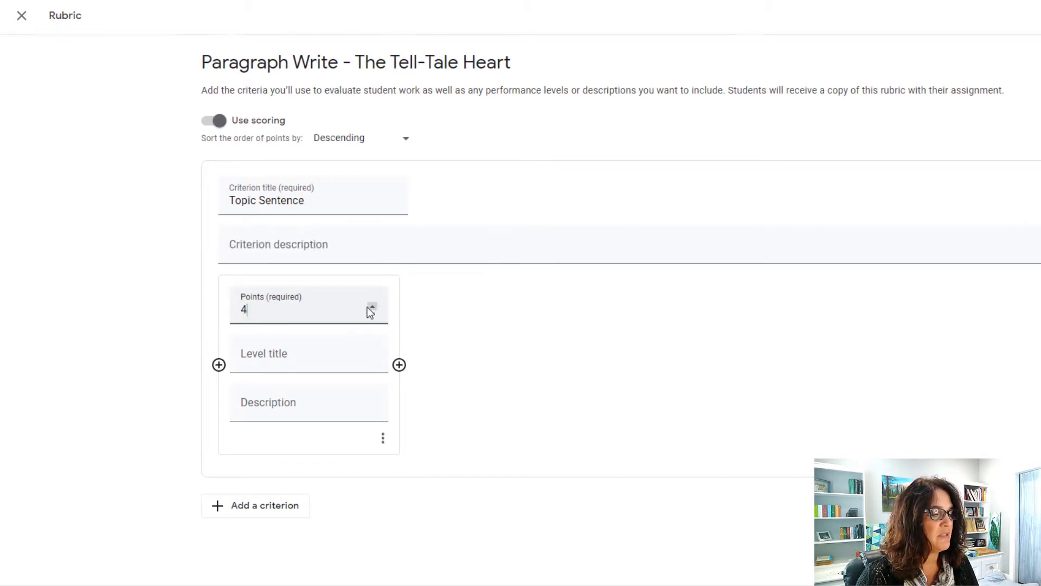
click(282, 362)
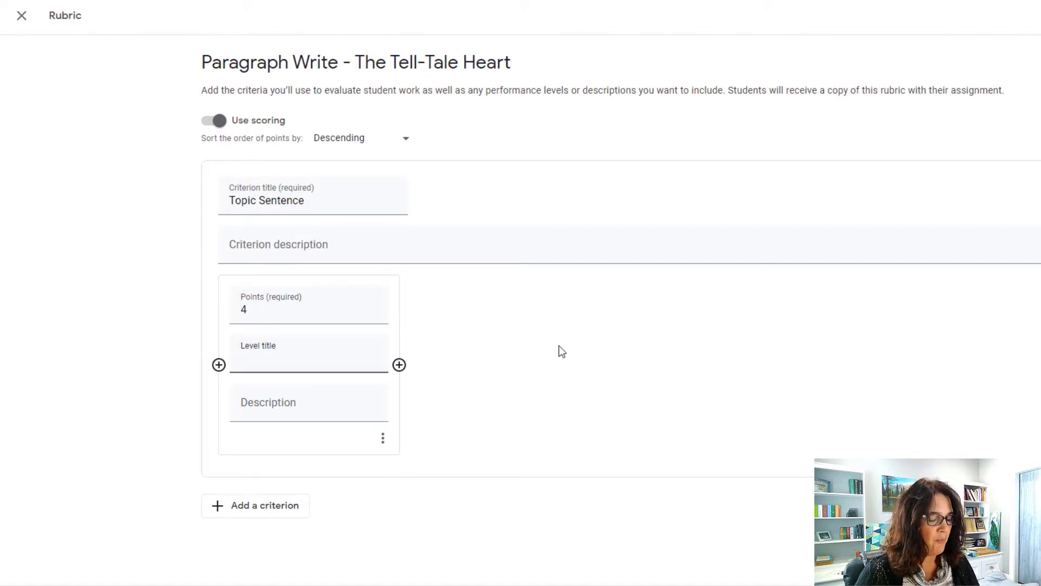
text(Abov)
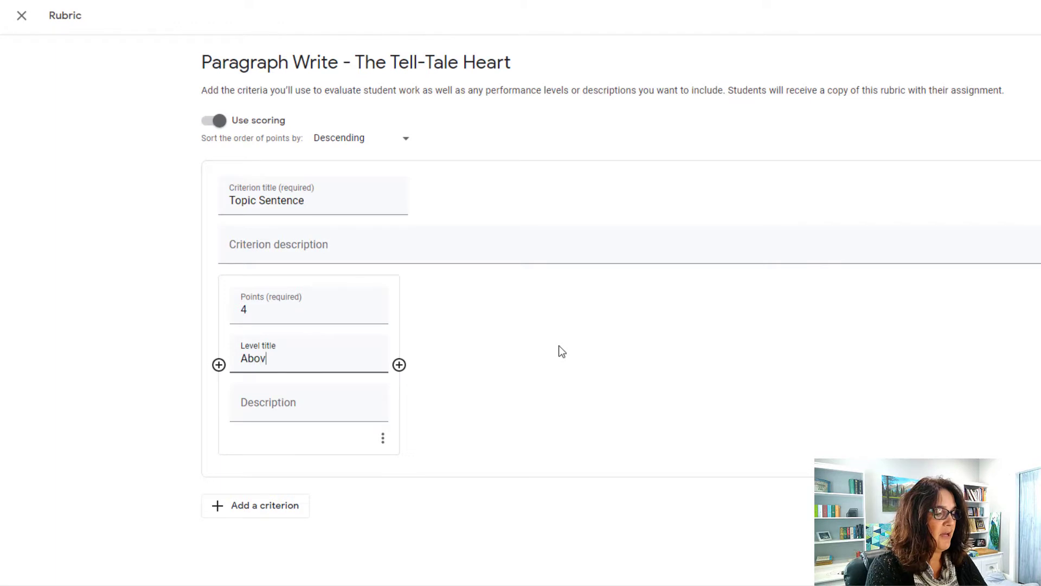
text(e Grade L)
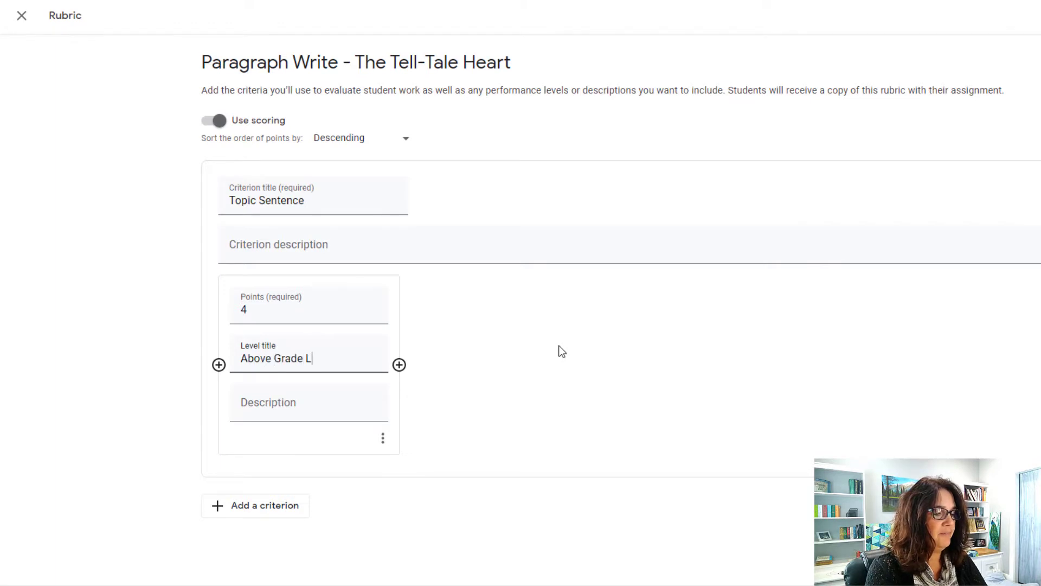
text(evel)
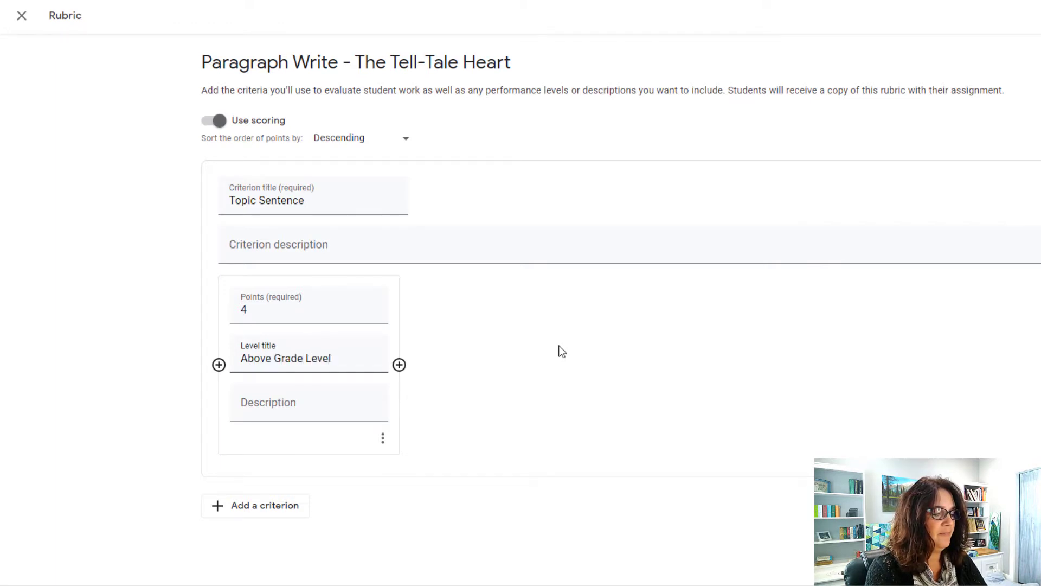
Step: Describe the Above Grade Level as "Interesting, original topic sentence, reflecting thought and insight; focused idea on one interesting main idea."
click(269, 406)
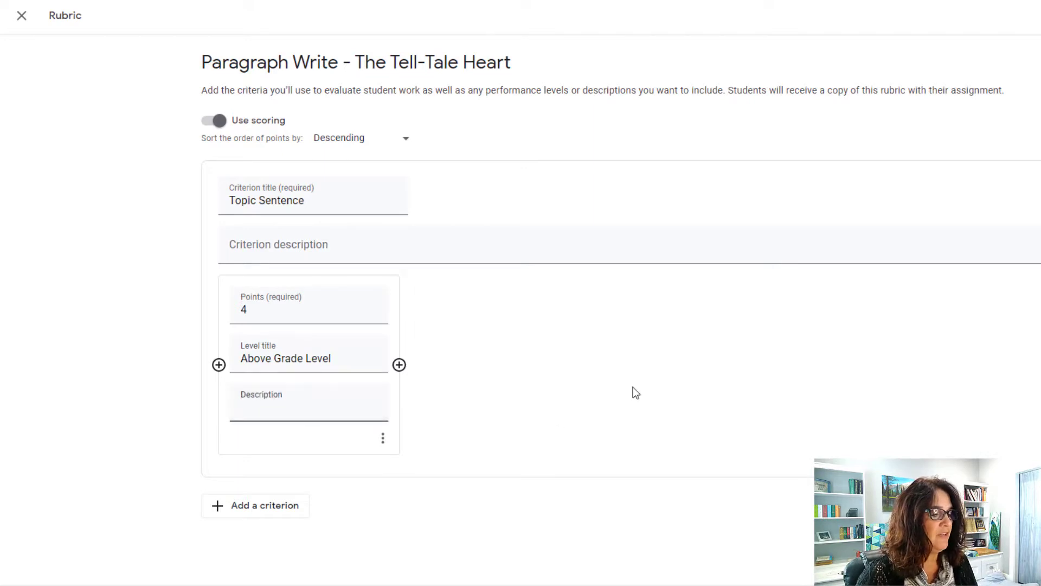
text(I)
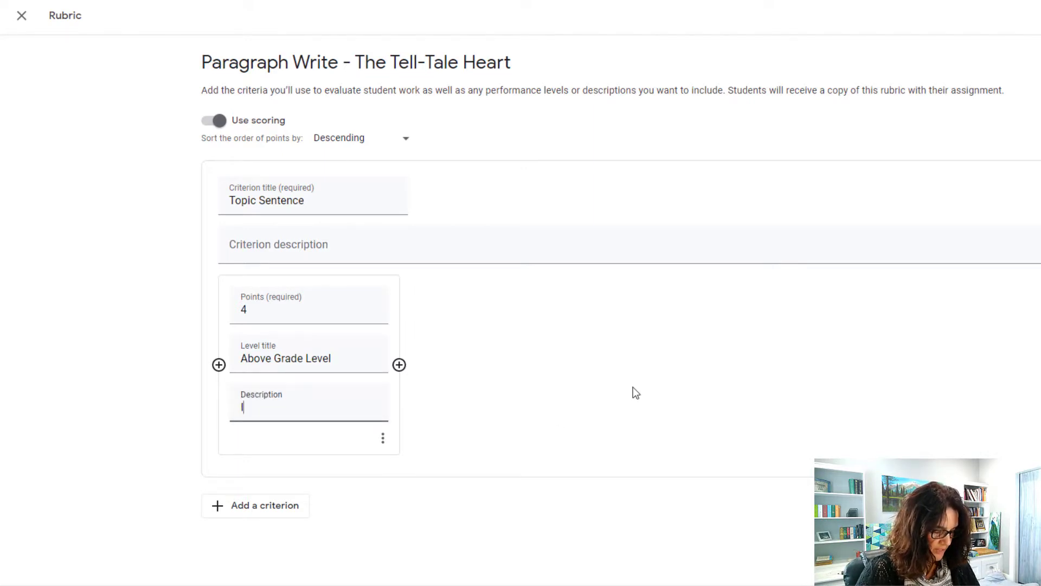
text(nteresting, original topic sentence, reflec)
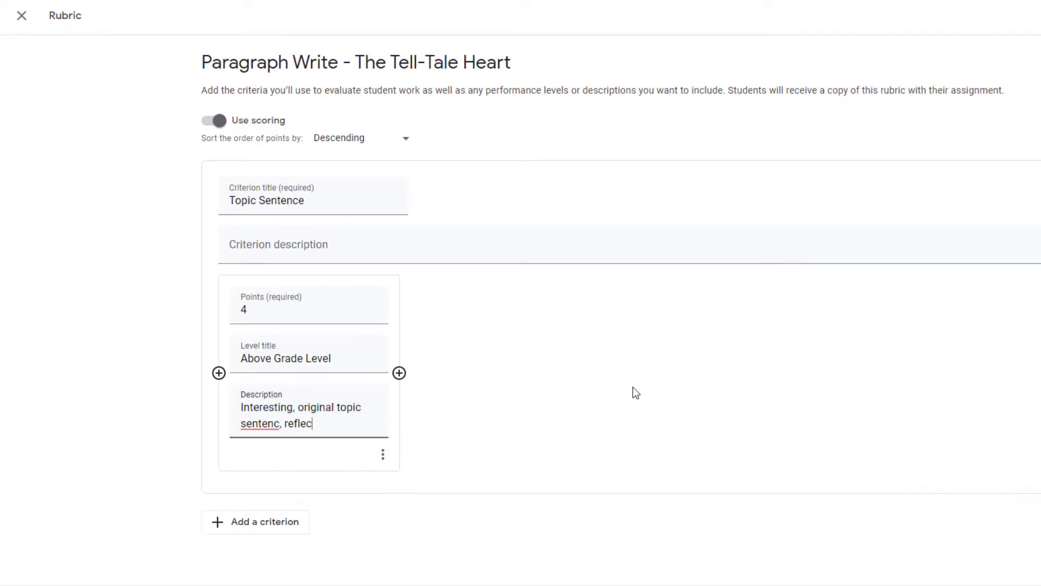
text(ting thought and insight; focused idea on one interesting main )
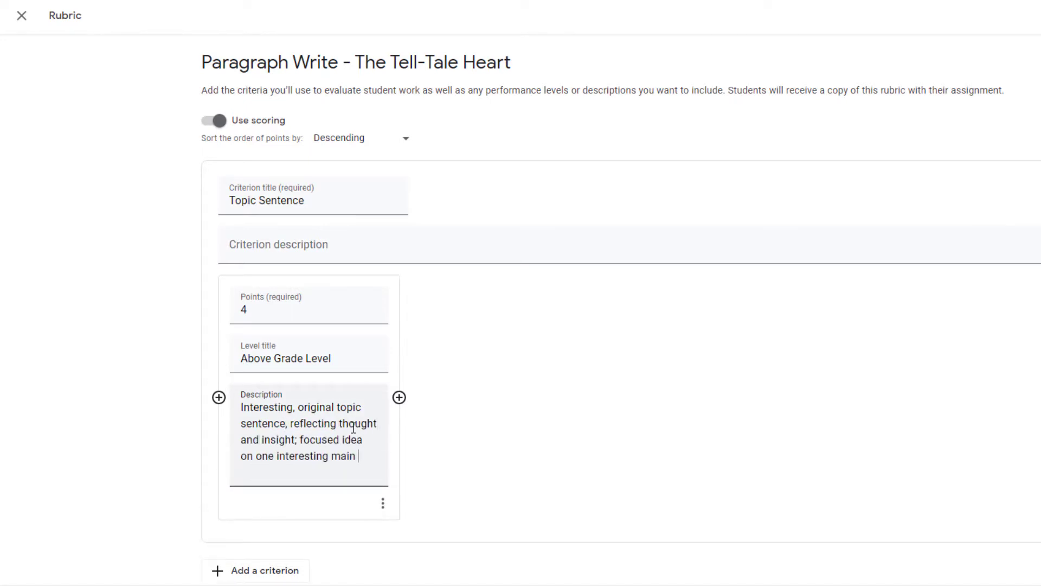
text(idea.)
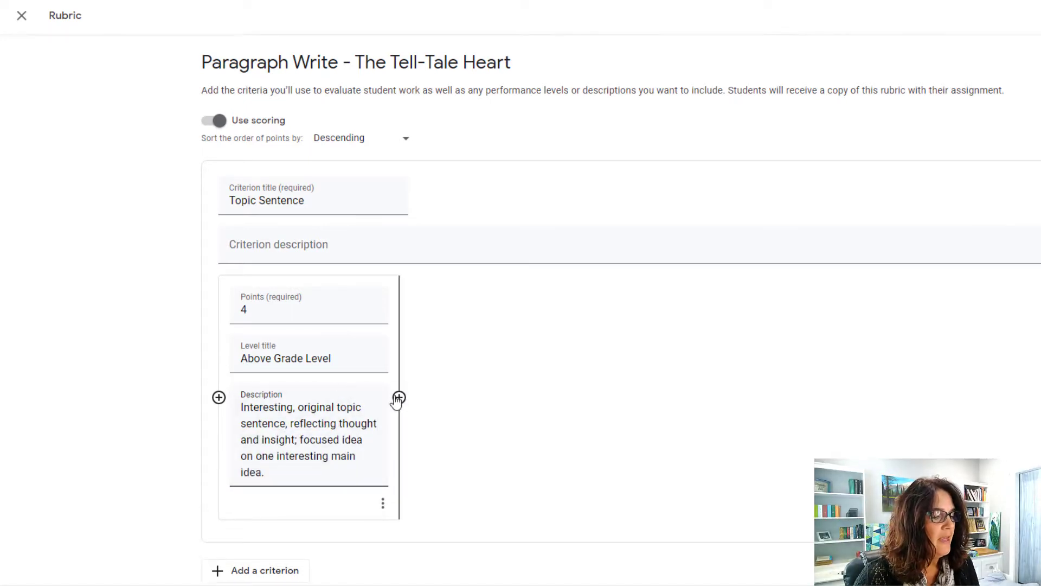
Step: Add a 3-point "At Grade level" to the Topic Sentence criterion, described as "Clearly stated topic sentence presents on main idea."
click(399, 398)
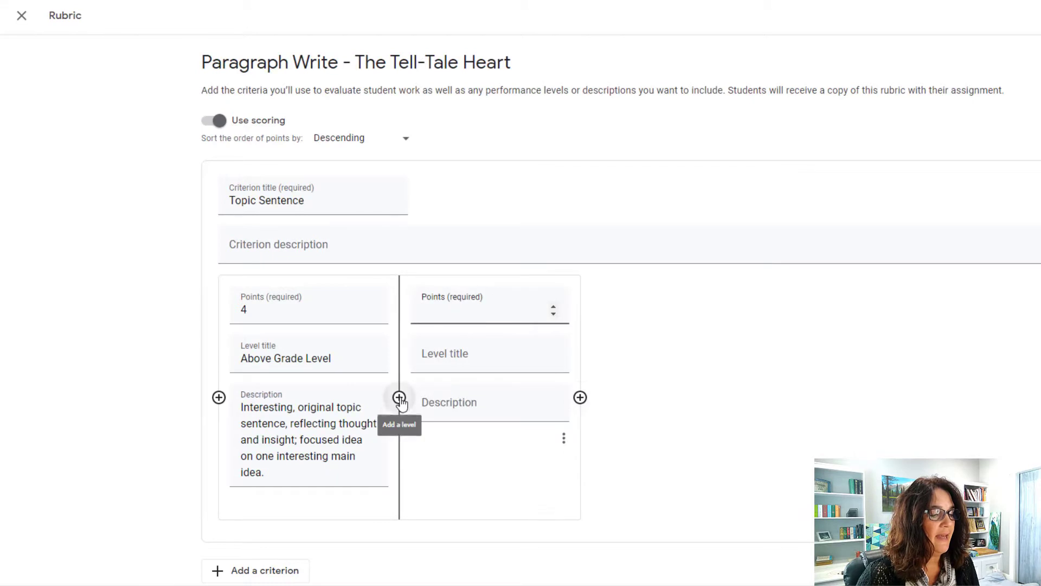
click(553, 307)
click(554, 307)
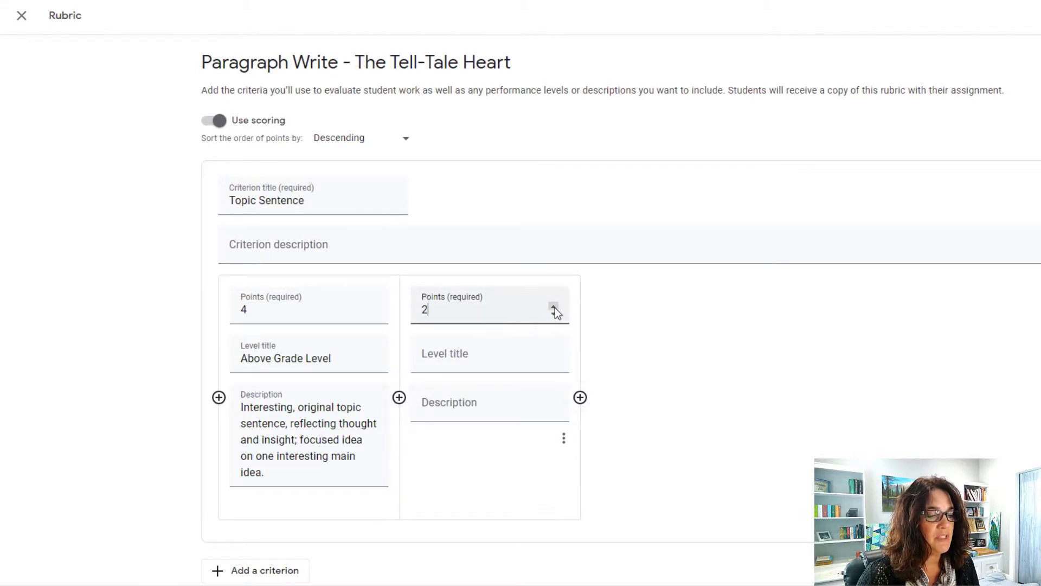
click(553, 307)
click(473, 361)
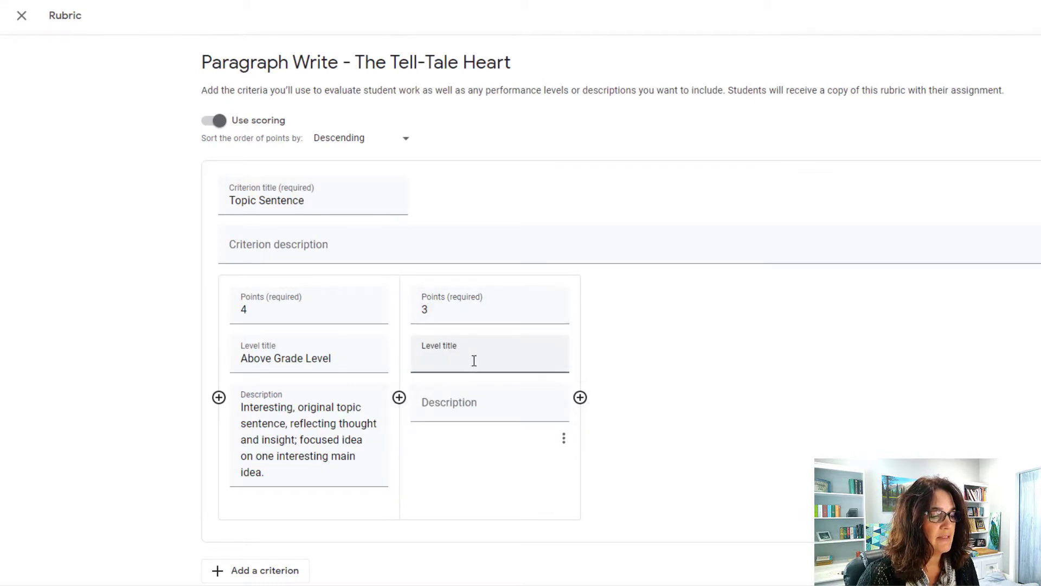
text(At Grad)
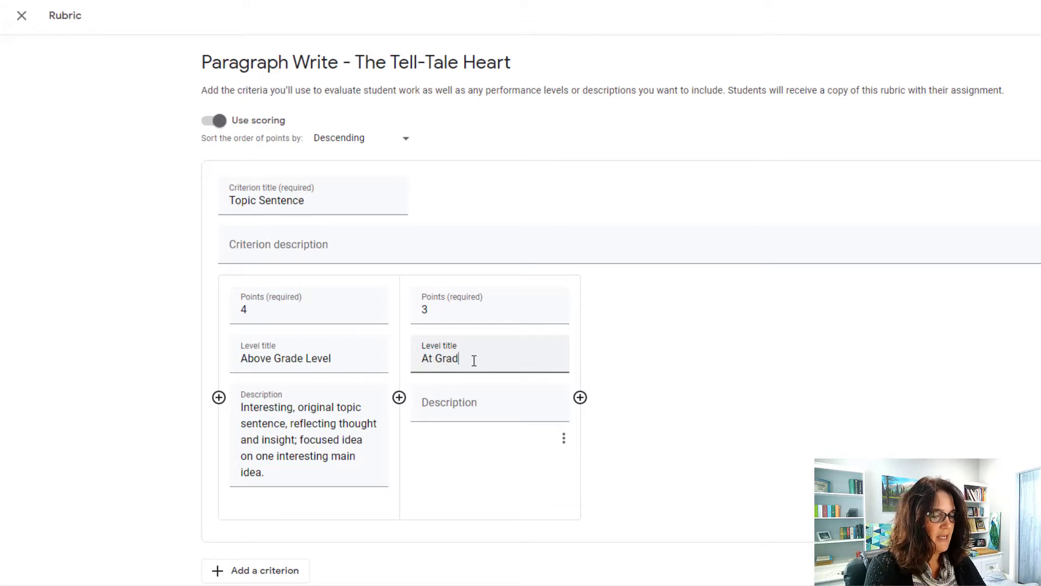
text(e level)
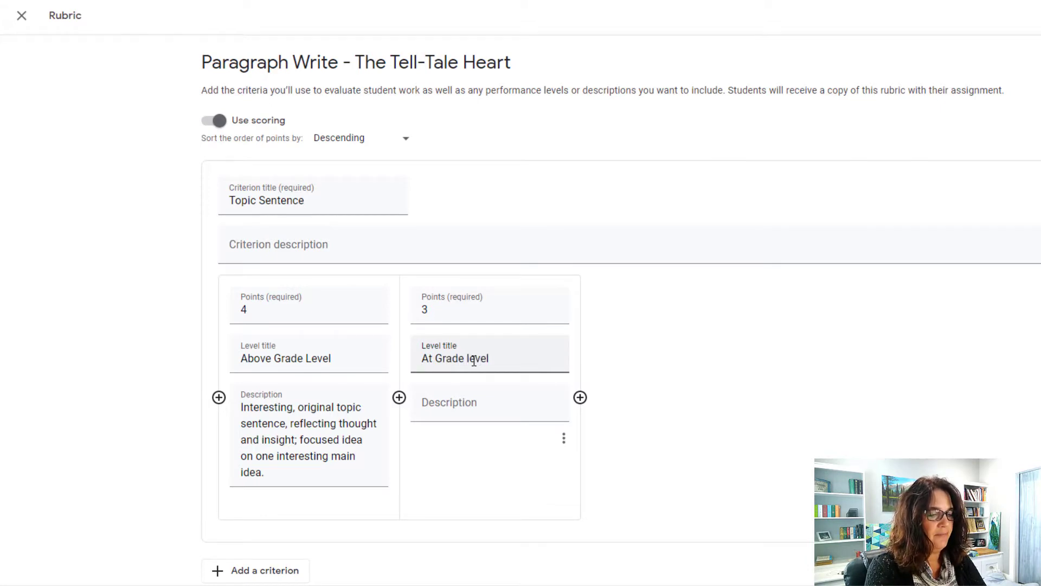
click(443, 405)
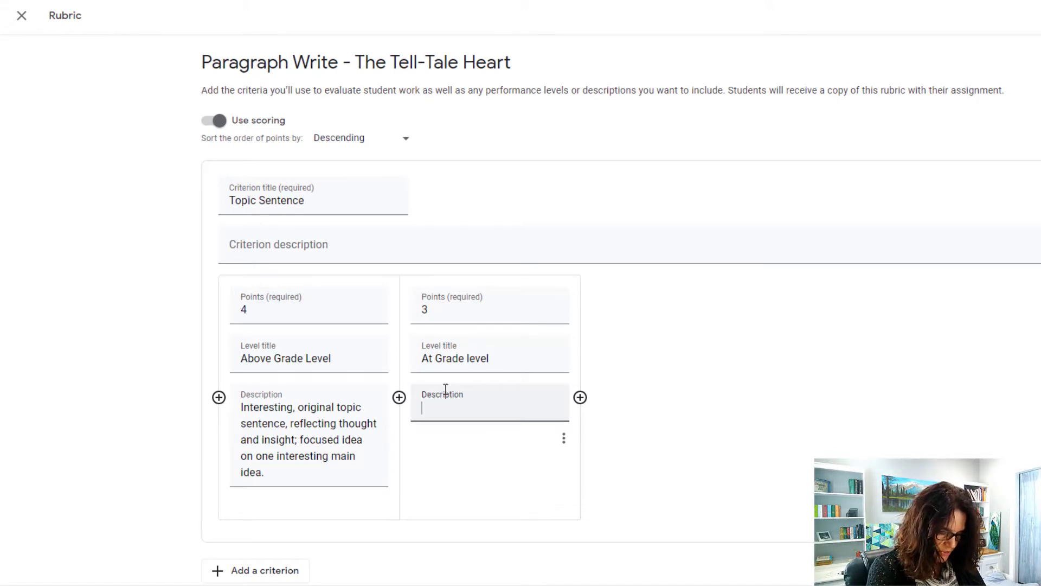
text(Clearly stated topic sentence presents on main idea.)
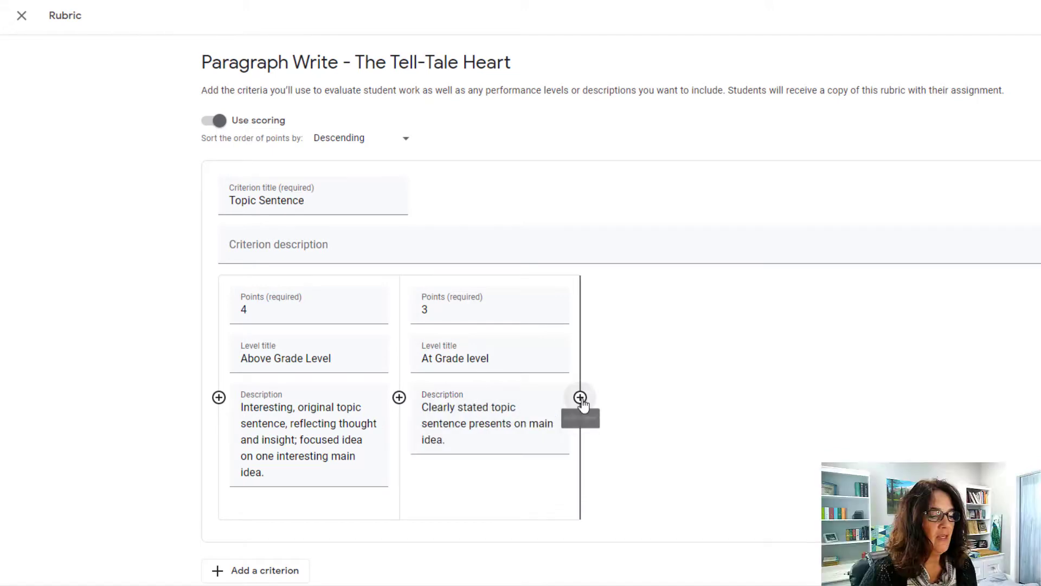
Step: Add a 2-point "Almost Grade Level" to Topic Sentence, described as "Acceptable topic sentence presents one idea"
click(580, 398)
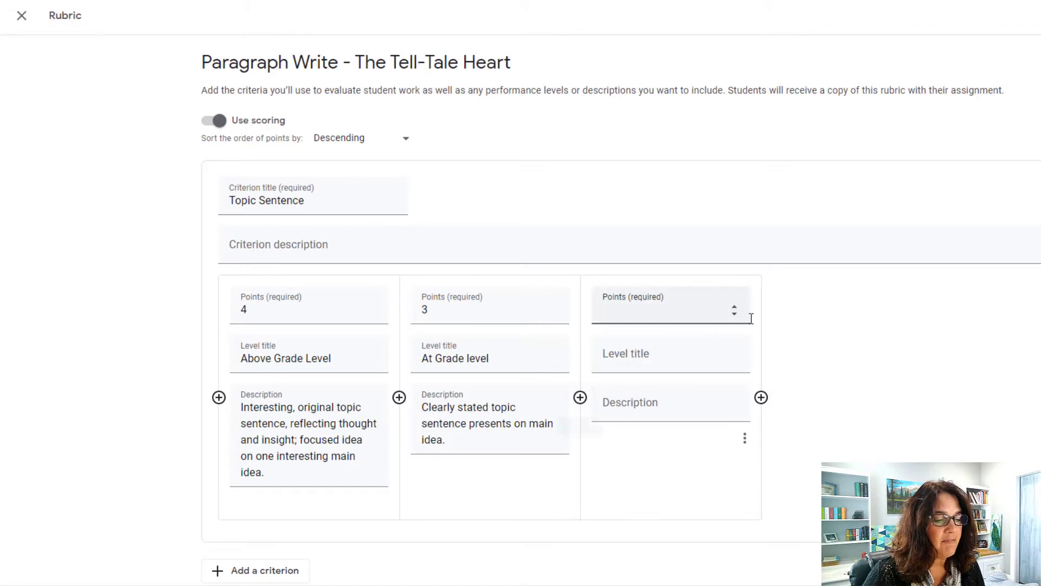
click(735, 308)
click(668, 363)
text(Almost Grade Level)
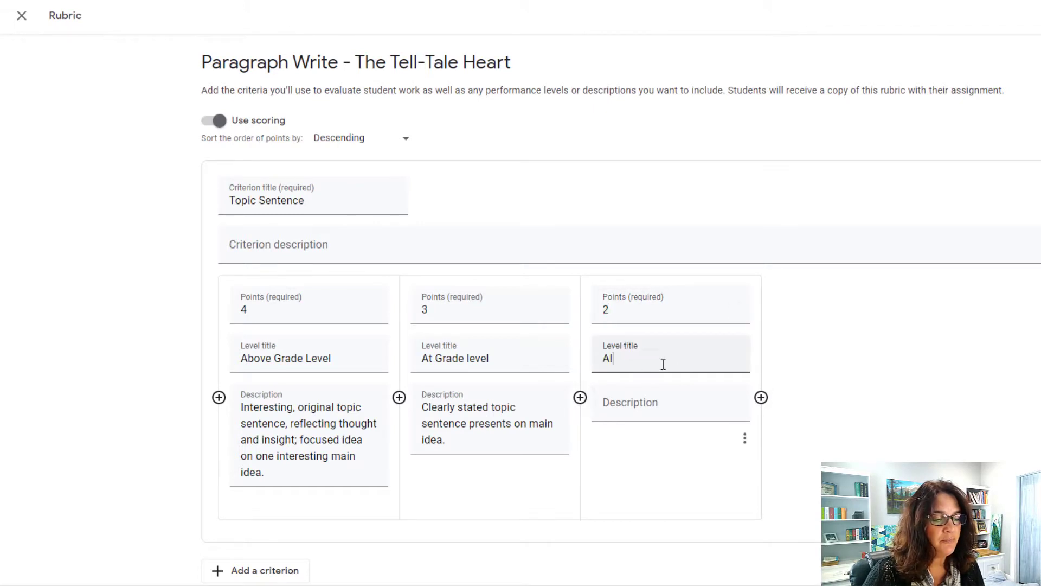
click(651, 407)
text(Acceptable topic sentence presents one idea)
Step: Add a 1-point "Below Grade Level" to Topic Sentence, described as "Inappropriate topic sentence; main idea is missing."
click(761, 397)
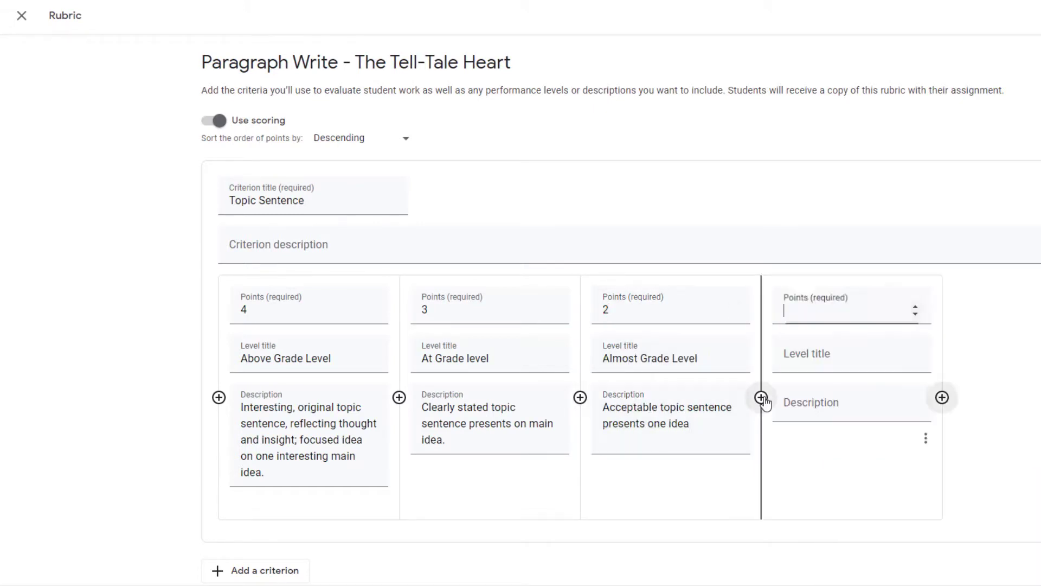
text(1)
click(837, 360)
text(Below Grade Level)
click(839, 406)
text(Inappropriate topic sentence; main idea is missing.)
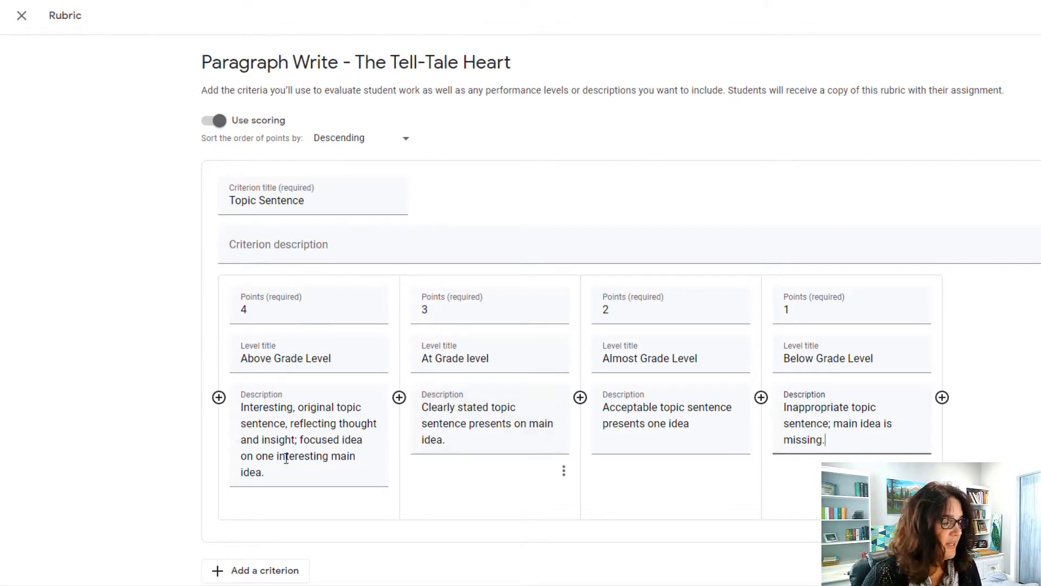
Step: Add a second criterion to the rubric and title it "Supporting Details"
click(220, 572)
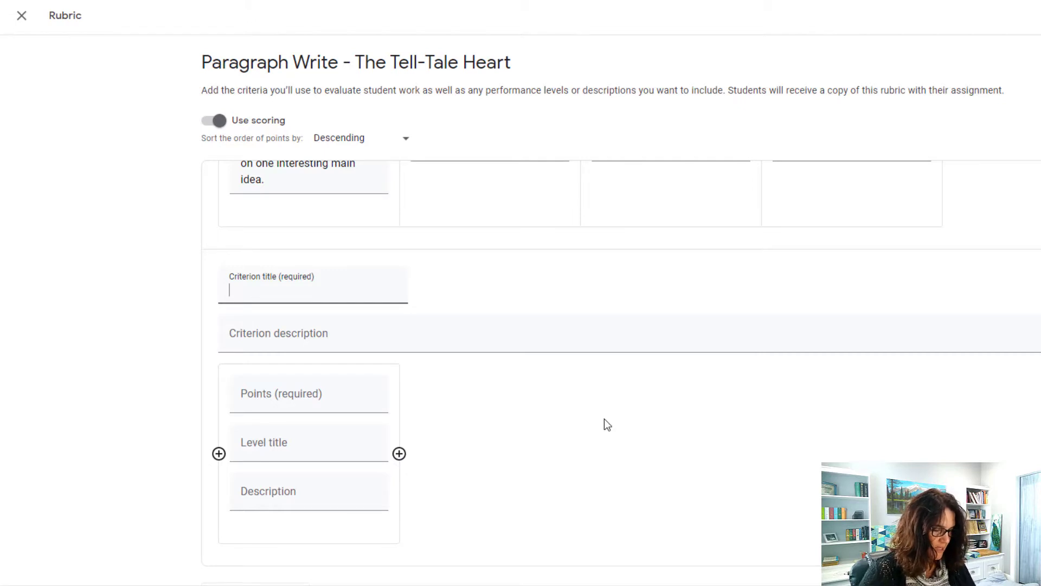
text(Supportin)
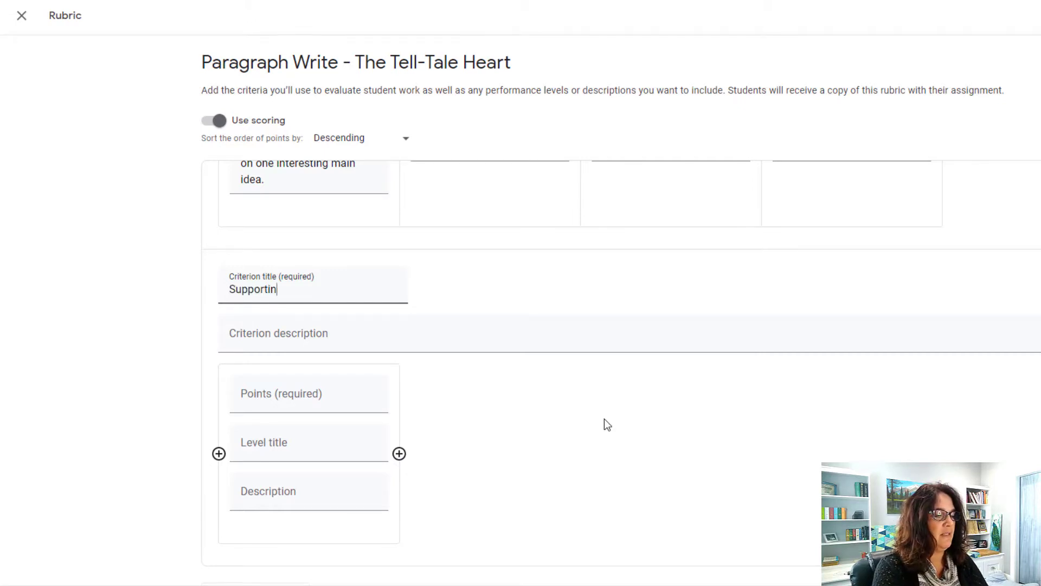
text(g Details)
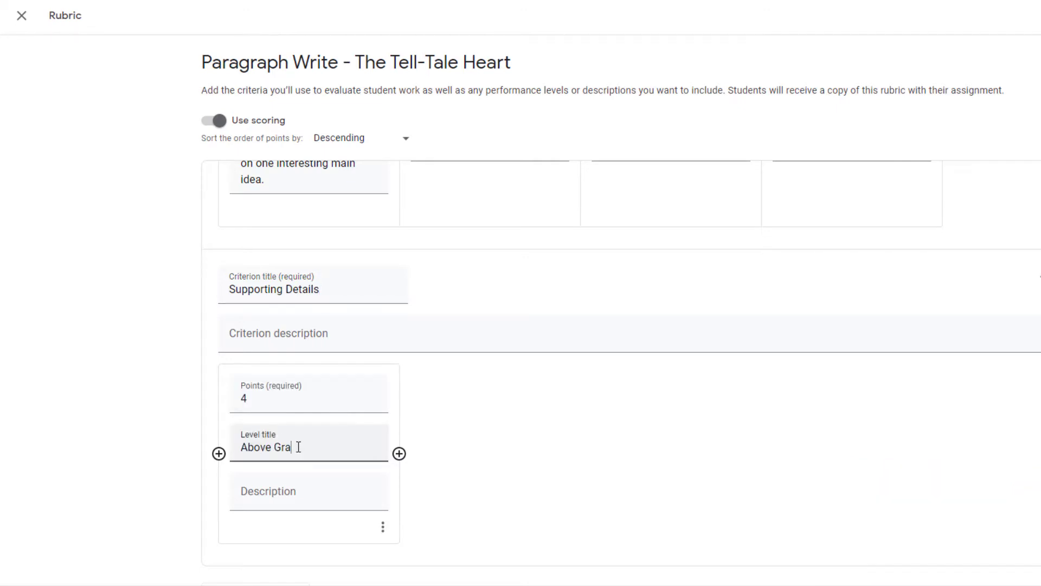
Step: Title the Supporting Details 4-point level "Above Grade Level", described as "Interesting, concrete and descriptive examples and details with explanations that relate to the topic."
text(de Level)
click(295, 493)
text(Interesting)
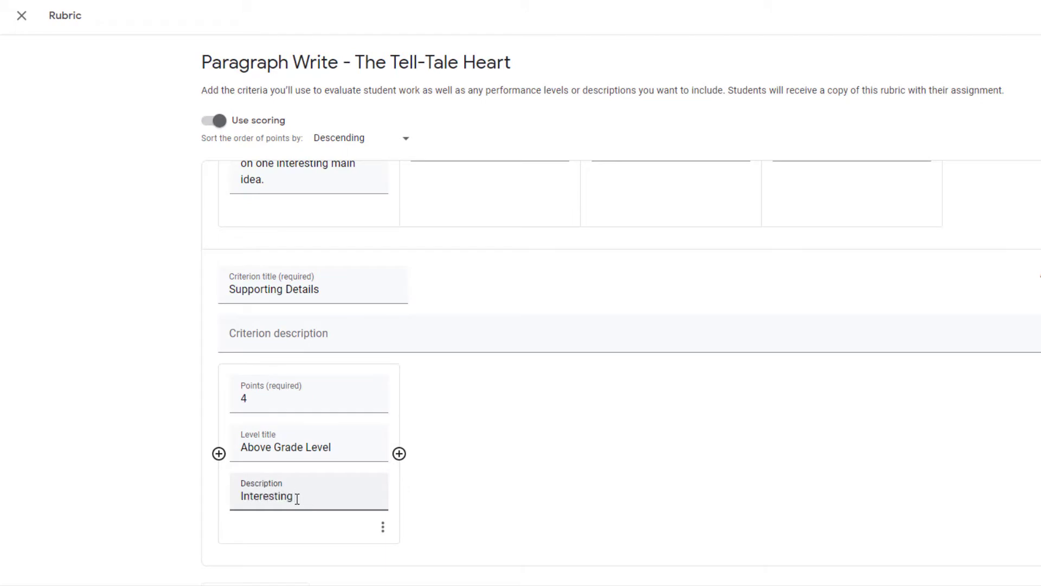
text(, concrete and descriptive examples and detials with explanations that relate to the topic.)
right_click(257, 528)
Step: Add a 3-point "At Grade level" to Supporting Details, described as "Examples and details relate to the topic and some explanation is included."
click(400, 478)
text(3)
click(481, 423)
text(At Grade level)
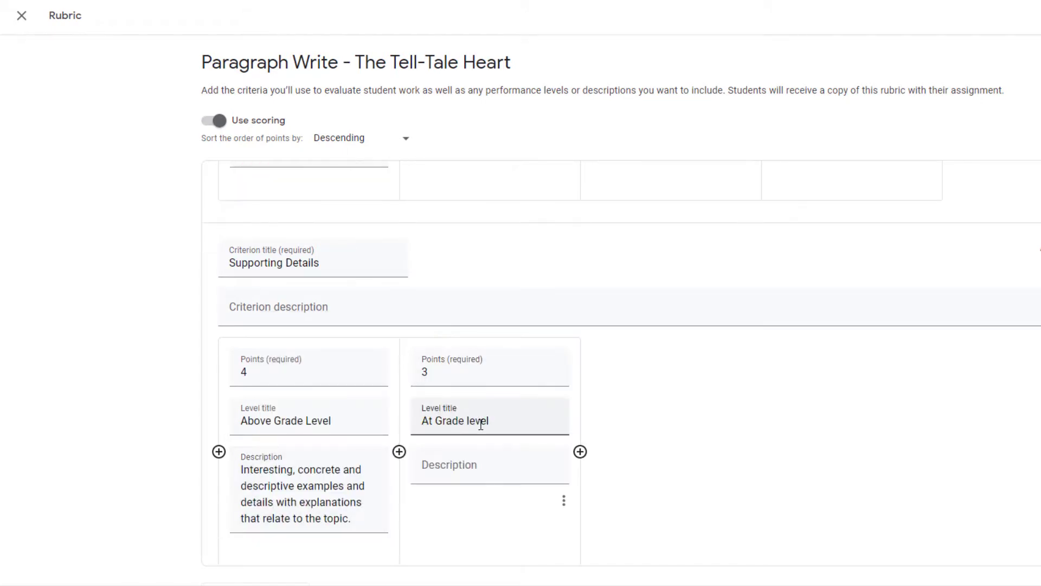
click(454, 476)
text(Examples and detials relate to the topic and some explanation is included.)
right_click(507, 472)
Step: Add a 2-point "Almost Grade level" to Supporting Details, described as "Sufficient number of examples and details that relate to the topic."
click(580, 451)
text(2)
click(660, 419)
text(Almost Grade level)
click(662, 472)
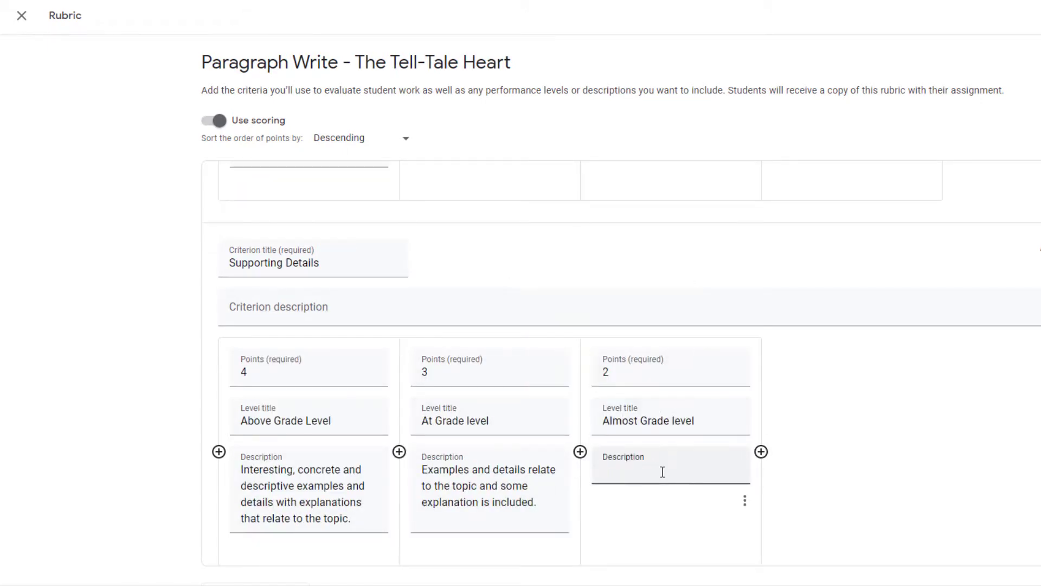
text(Sufficient number of examples and details that relate to the topic.)
Step: Add a 1-point "Below Grade Level" to Supporting Details, described as "Insufficient, vague, or undeveloped examples."
click(761, 452)
text(1)
click(790, 418)
text(Below Grade Level)
click(799, 468)
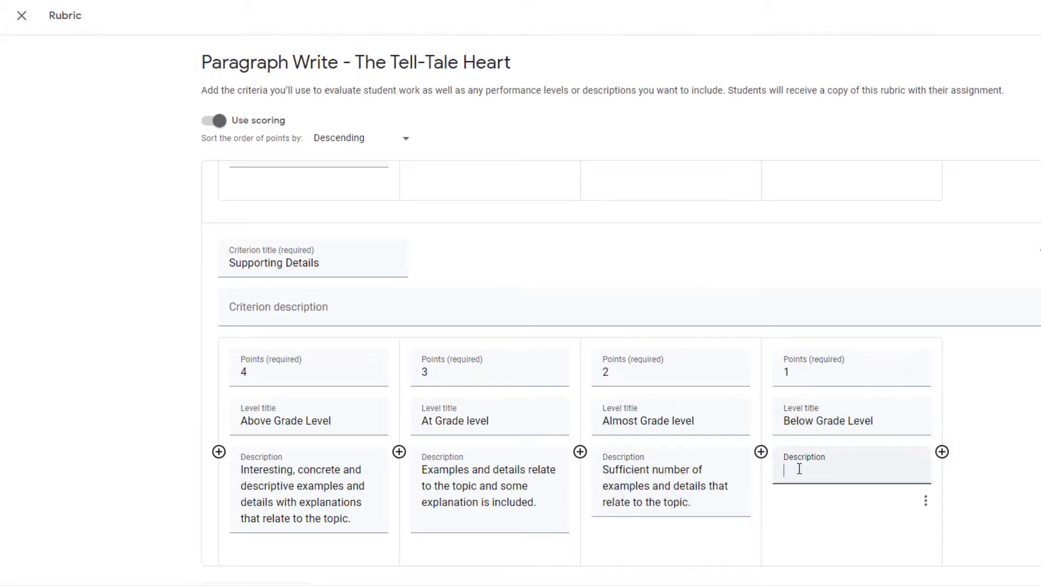
text(Insufficient, vague, or undeveloped examples.)
Step: Add a third criterion to the rubric and title it "Organization and Transitions"
click(255, 584)
scroll(466, 468, down, 3)
text(Organization and Transitions)
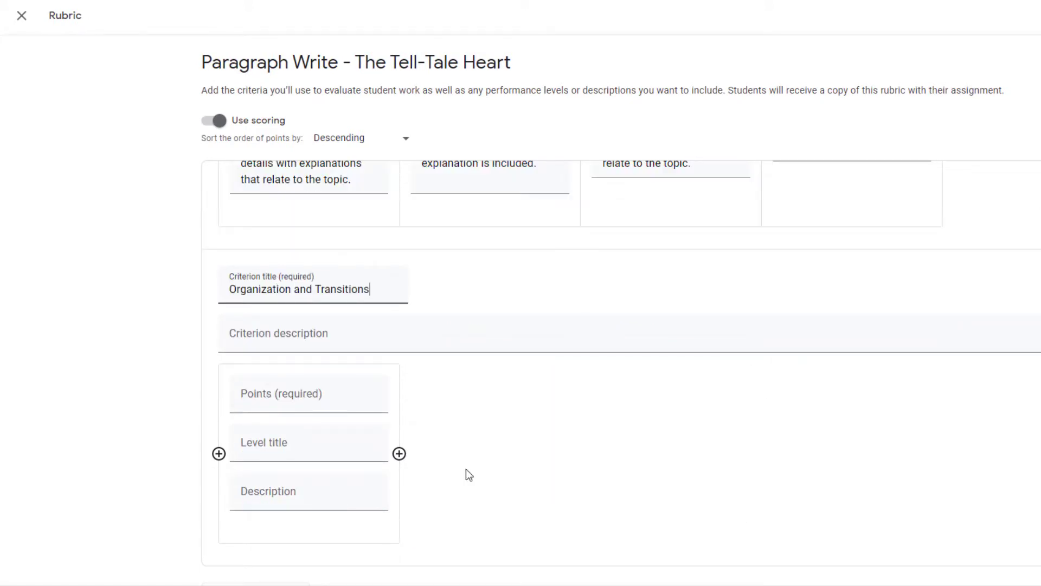
Step: Make the criterion's first level a 4-point "Above Grade Level", described as "Well thought out and Logical progression of supporting examples; Mature transitions between ideas"
click(283, 394)
text(4)
click(283, 446)
text(Thoughtful, logical progression of supporting)
key(ctrl+a)
text(Above Grade Level)
click(248, 493)
text(Thoughtful, logical progression of supporting examples; Mature transitions between ind)
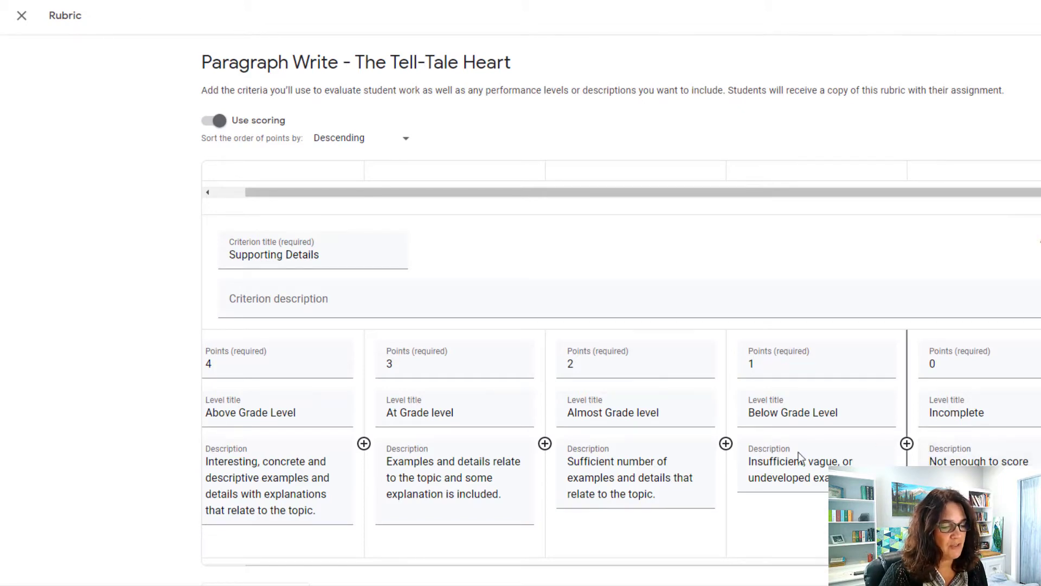
Step: Review the completed rubric from Supporting Details through Mechanics and save it to the assignment
scroll(721, 471, down, 4)
scroll(692, 453, down, 12)
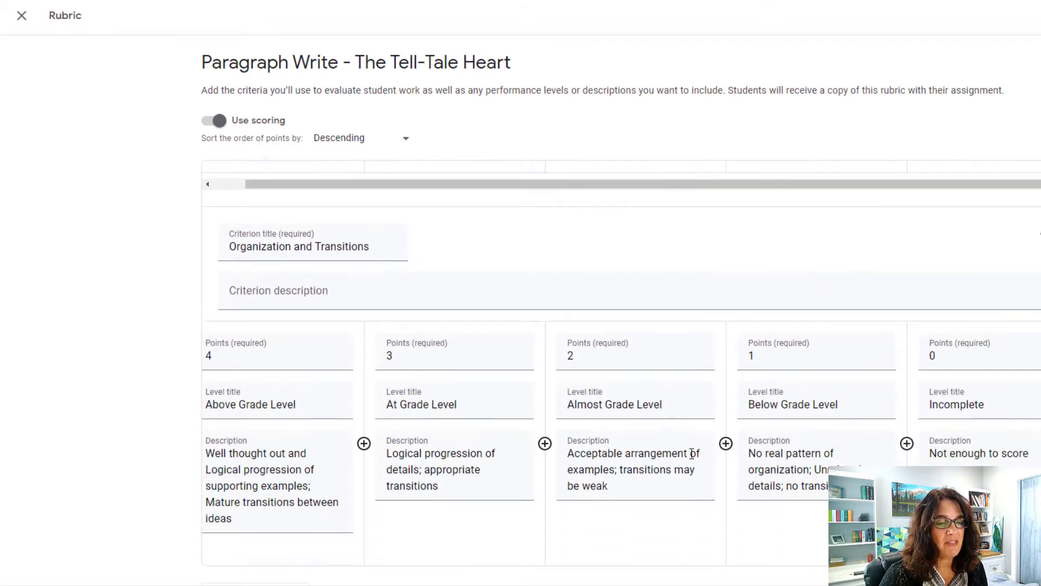
scroll(778, 406, down, 9)
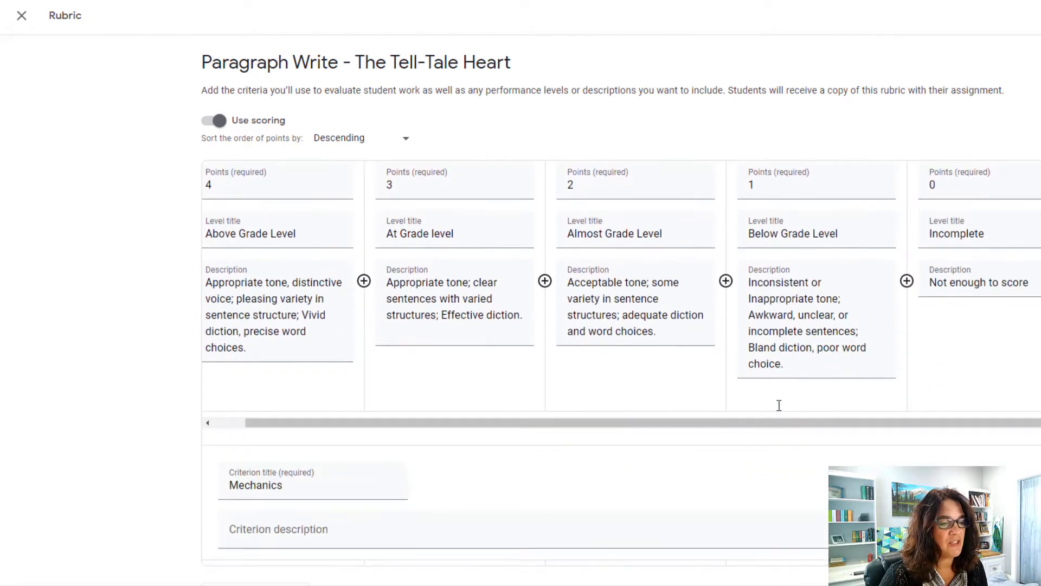
scroll(793, 436, up, 15)
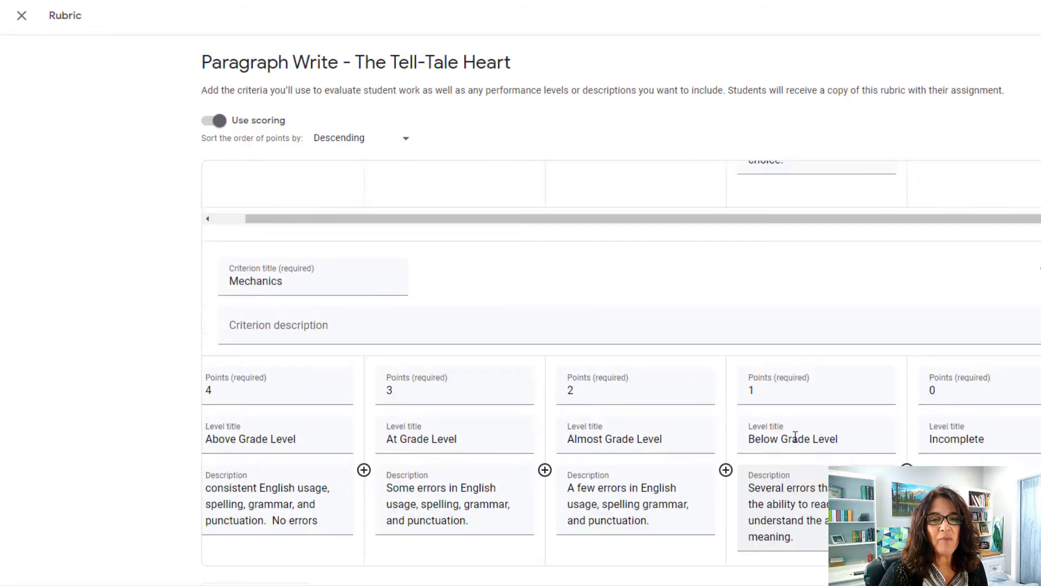
scroll(536, 435, up, 6)
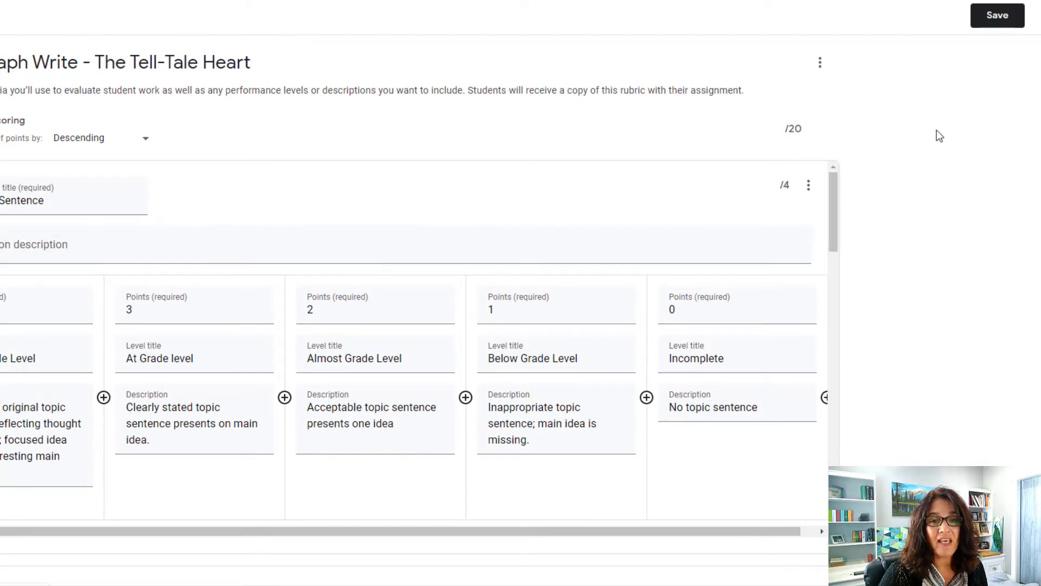
click(998, 16)
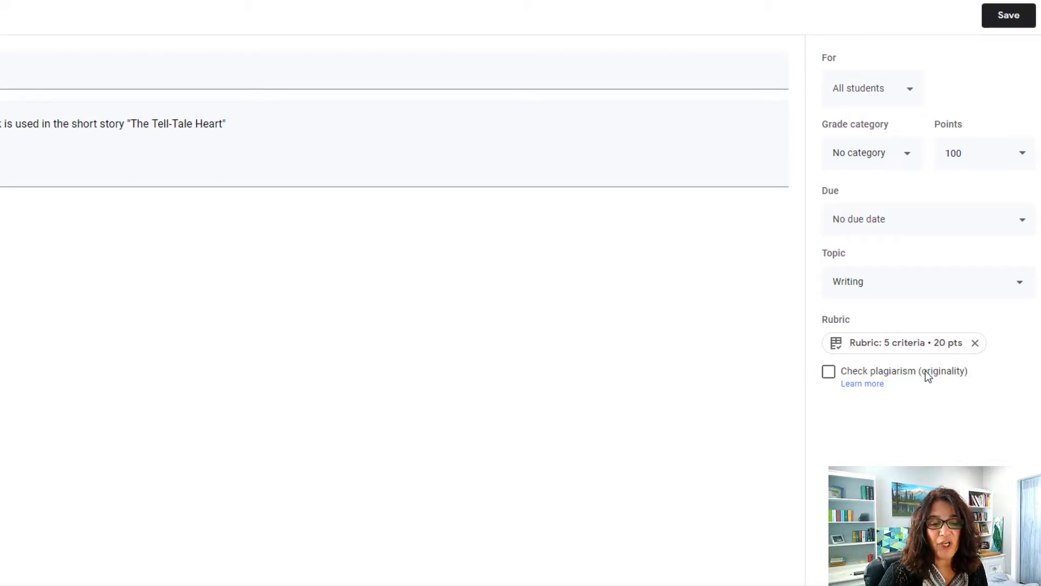
Step: Enable the plagiarism (originality) check for the assignment and set its due date to Thu, Jul 30
click(828, 374)
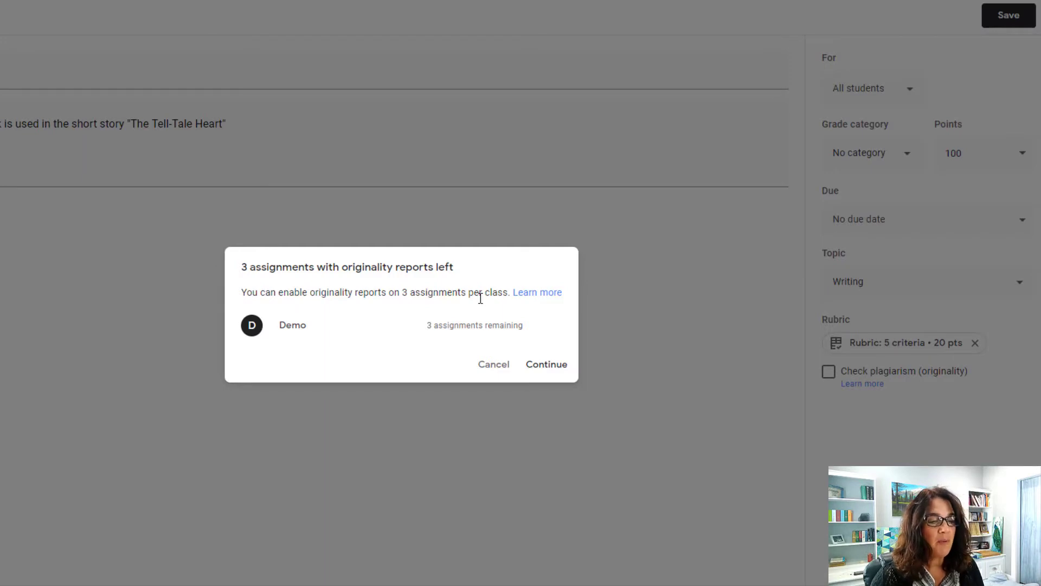
click(547, 366)
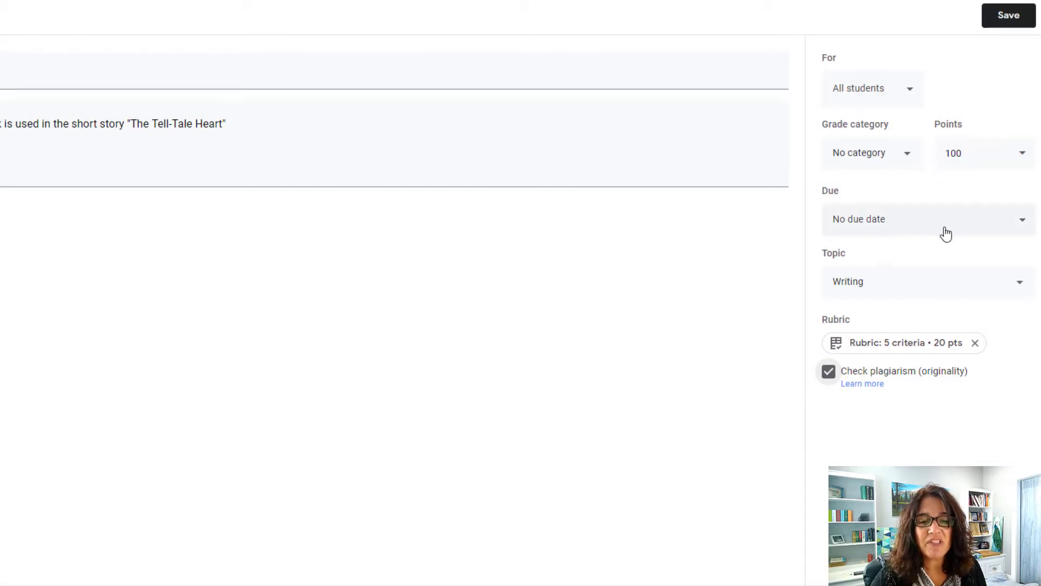
click(920, 220)
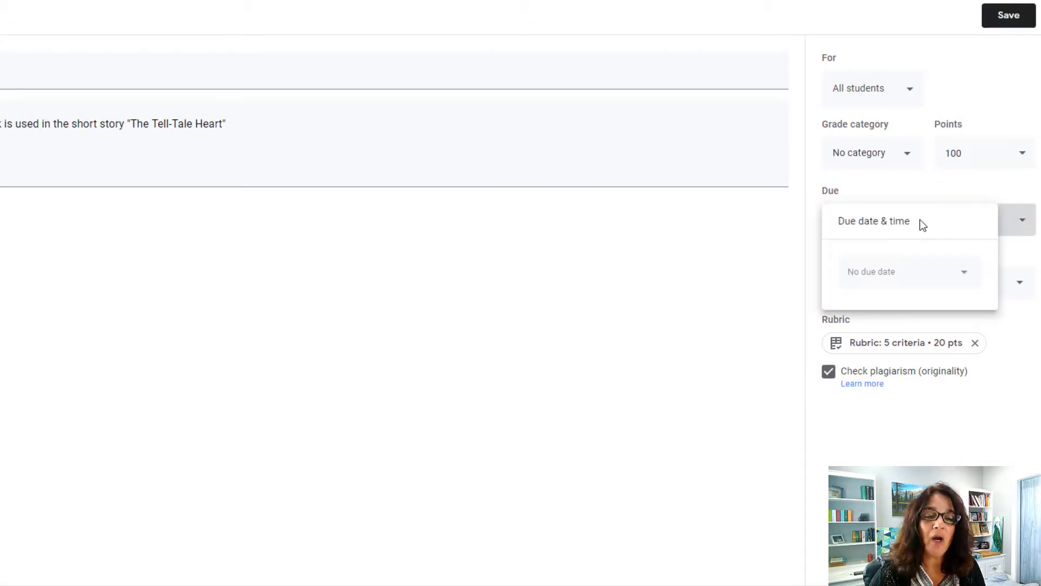
click(941, 273)
click(629, 472)
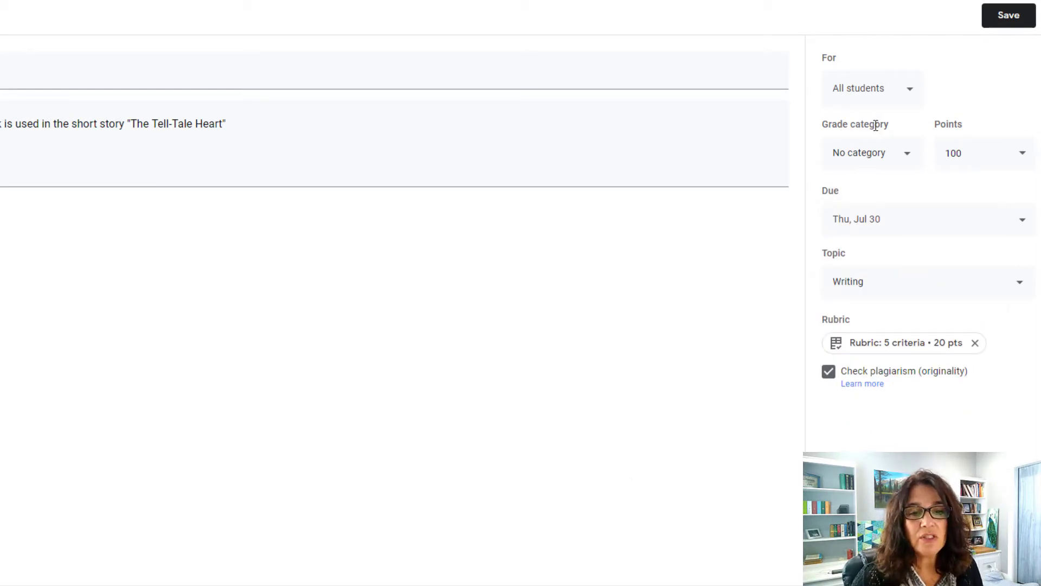
Step: Assign the Writing grade category to the assignment and save the assignment
click(906, 160)
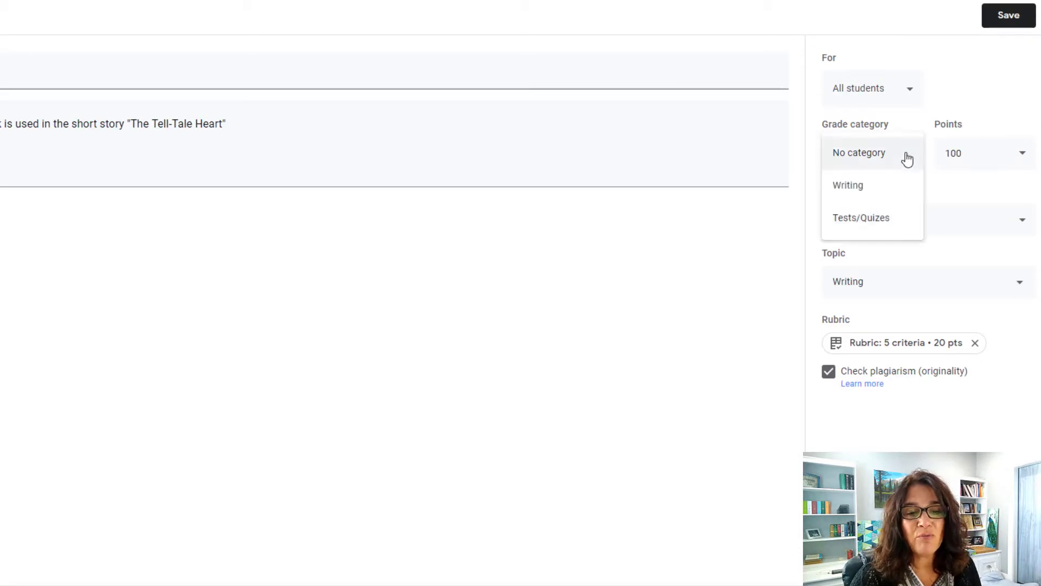
click(854, 186)
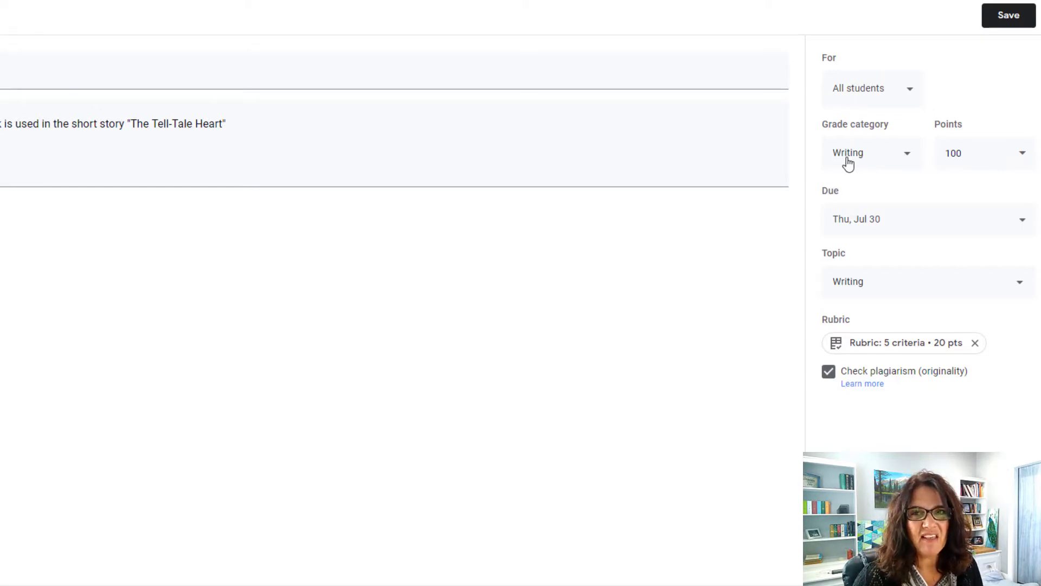
click(1005, 20)
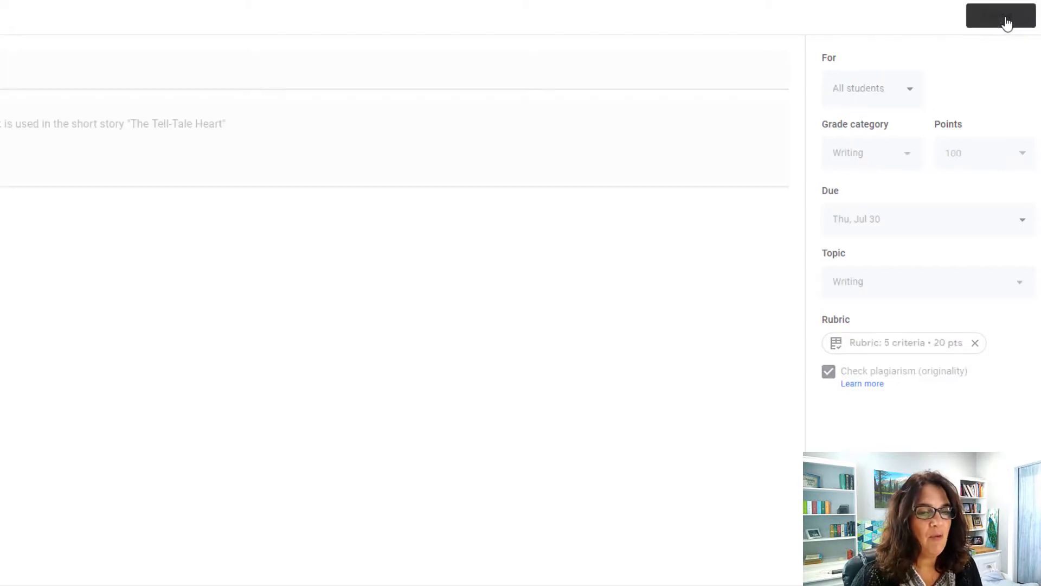
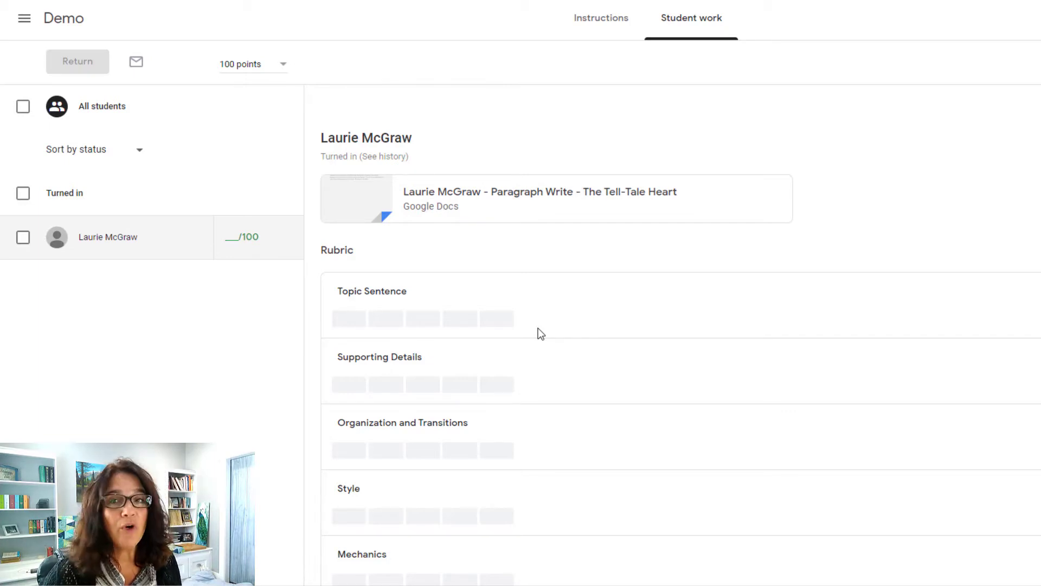
Step: Open the student's turned-in Tell-Tale Heart document for grading and dismiss the introductory tips and the view history notice
click(501, 197)
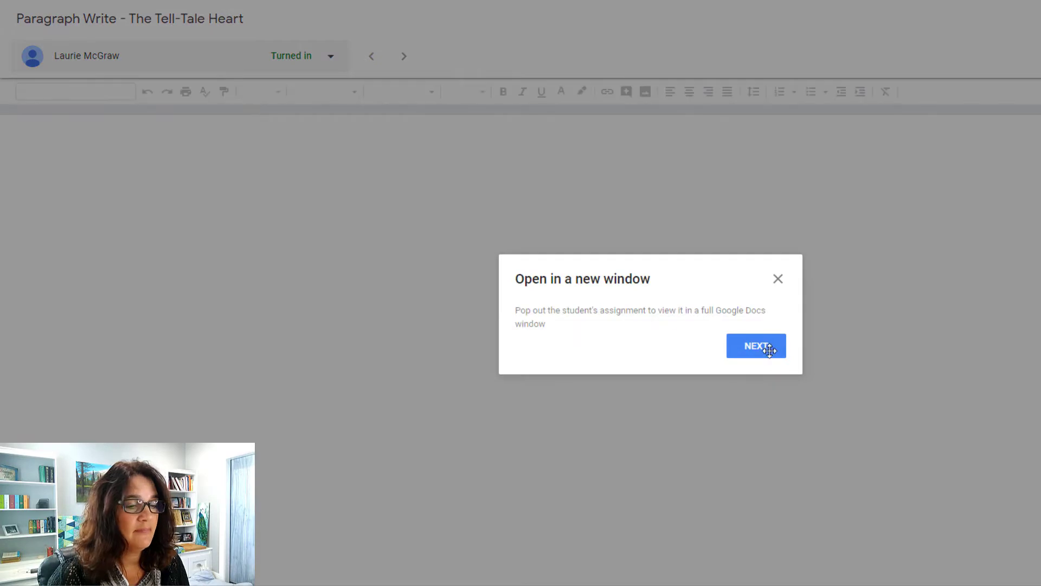
click(756, 354)
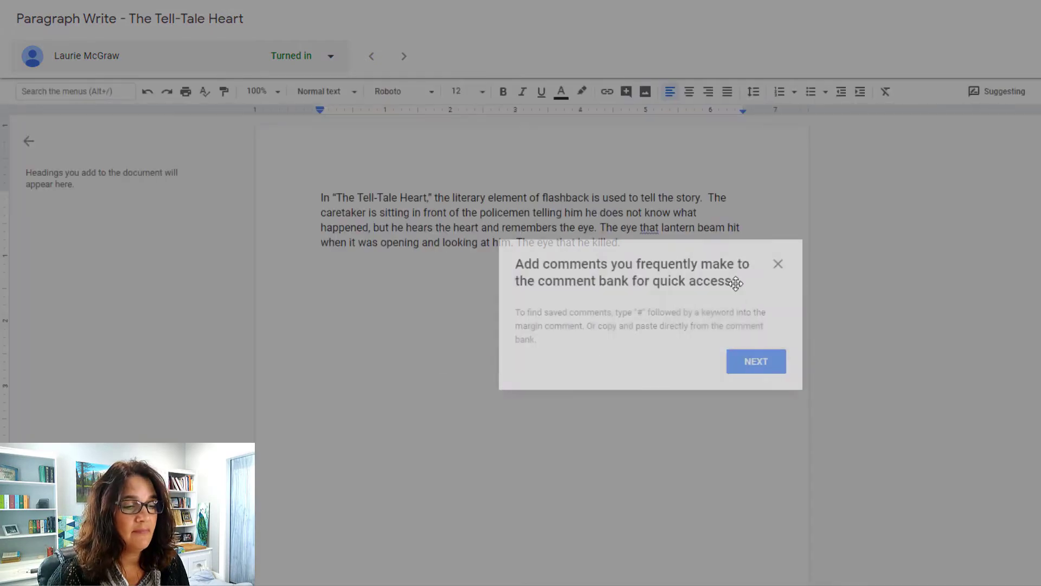
click(778, 264)
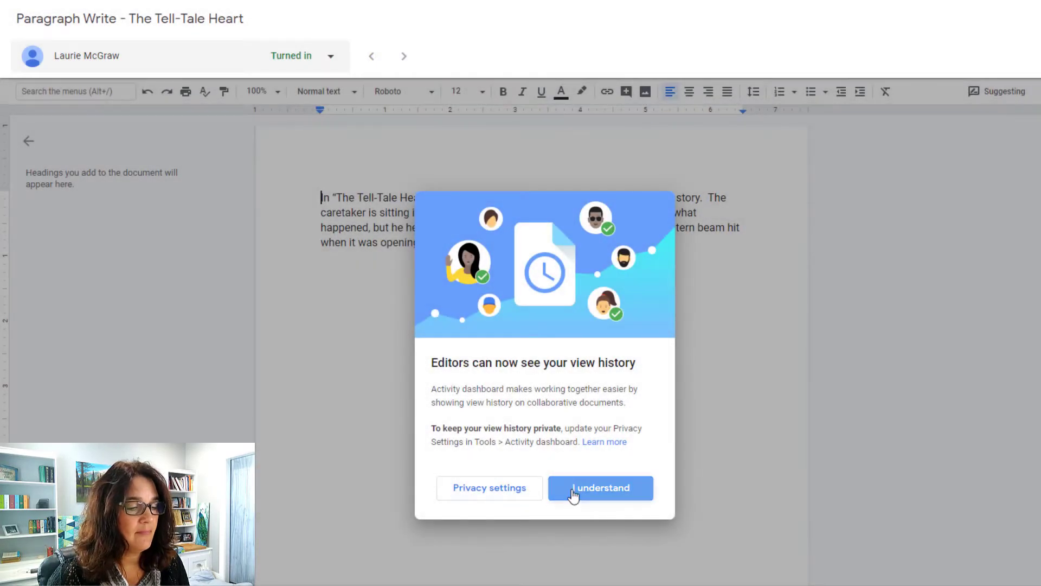
click(573, 490)
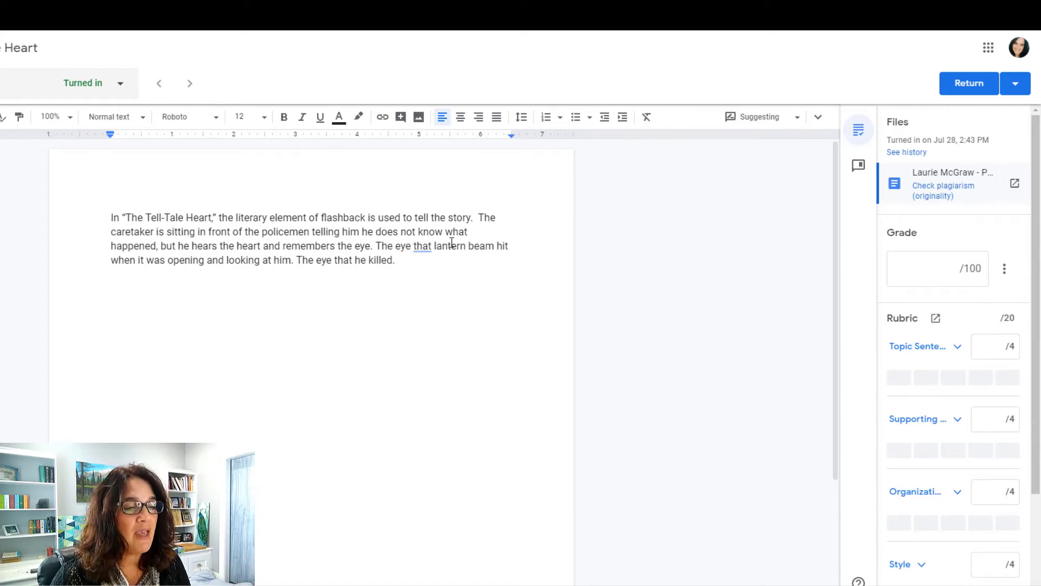
Step: Select the paragraph's first sentence and add the reusable comment "Great starting sentence" to the comment bank
drag(108, 217, 474, 218)
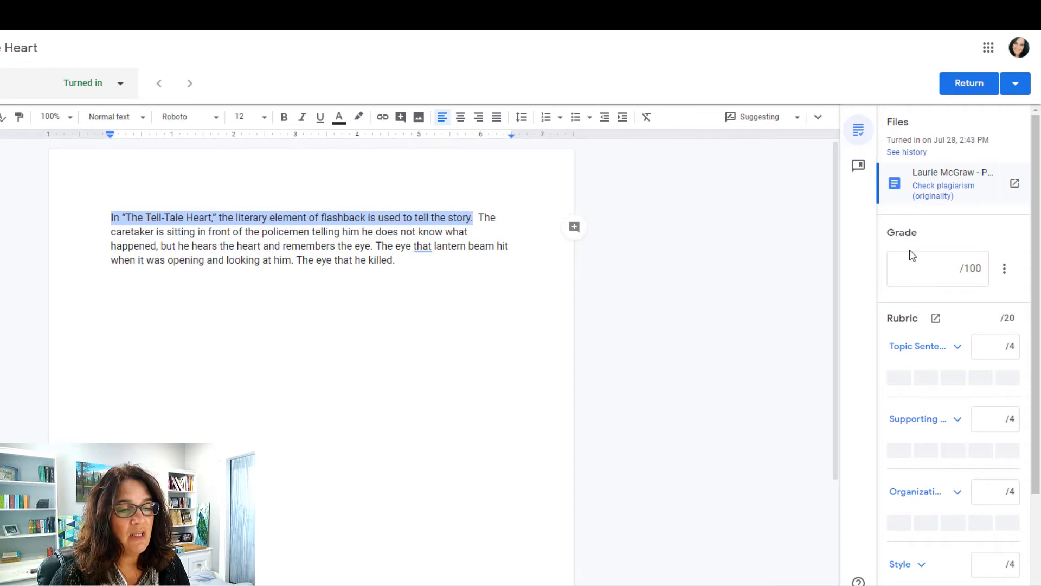
click(859, 167)
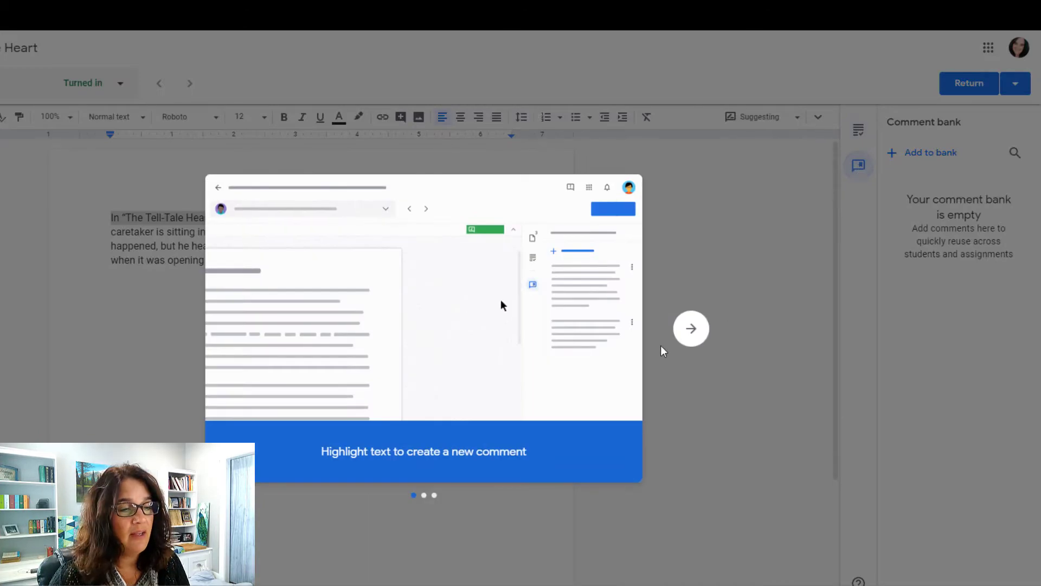
click(692, 329)
click(692, 329)
click(692, 329)
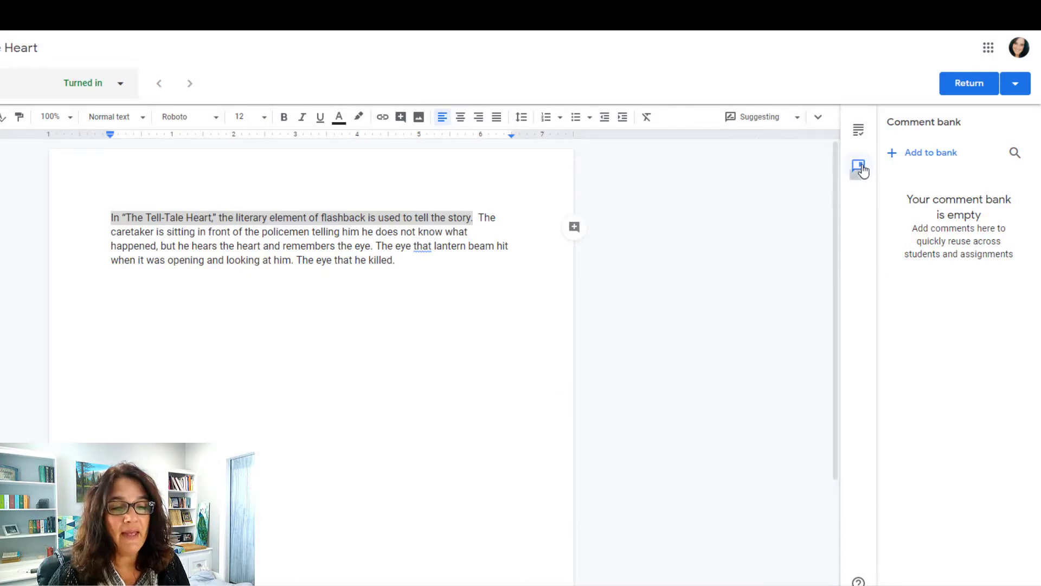
click(894, 156)
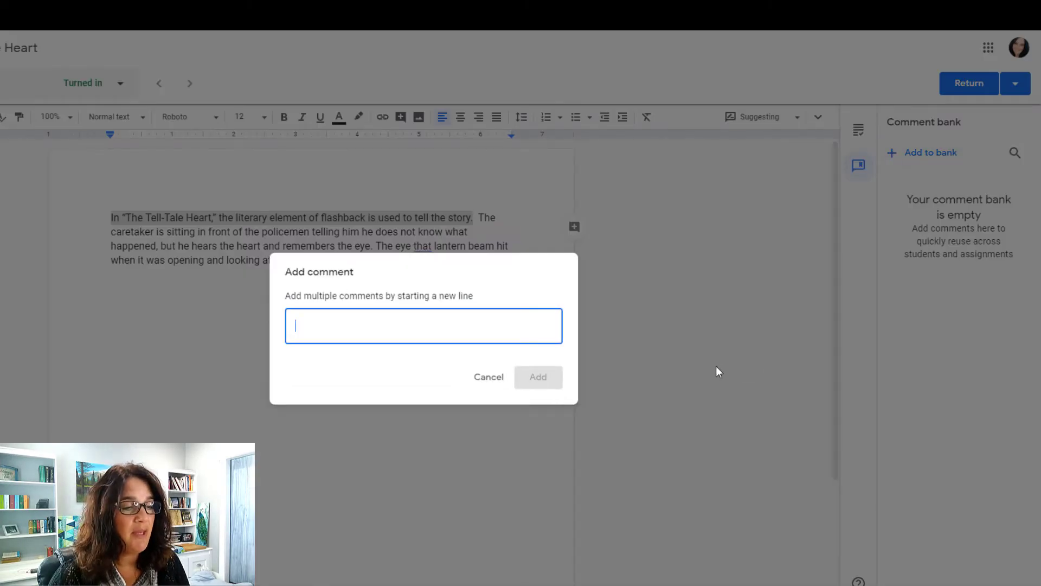
text(Gre)
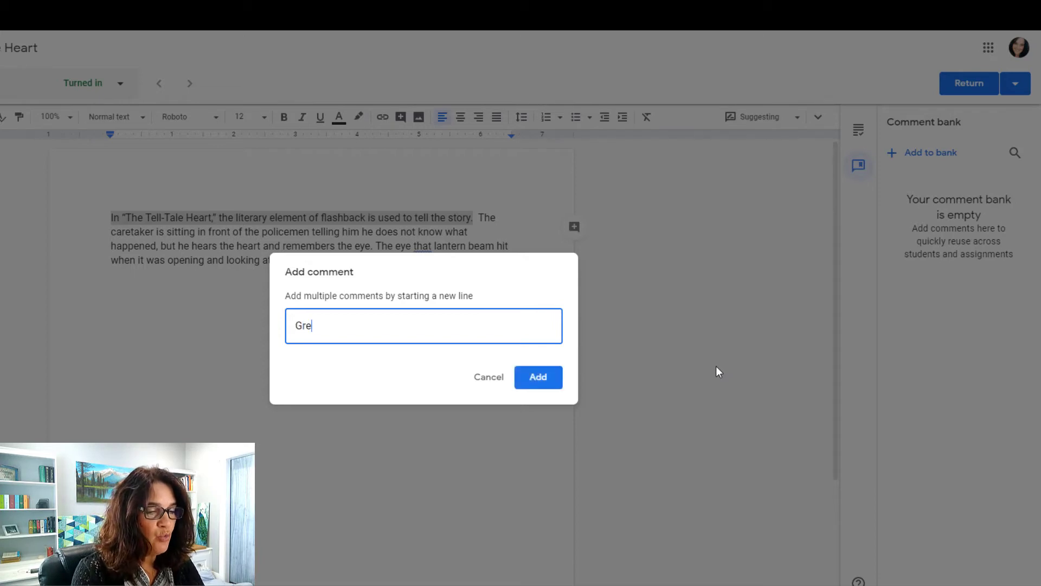
text(at starting )
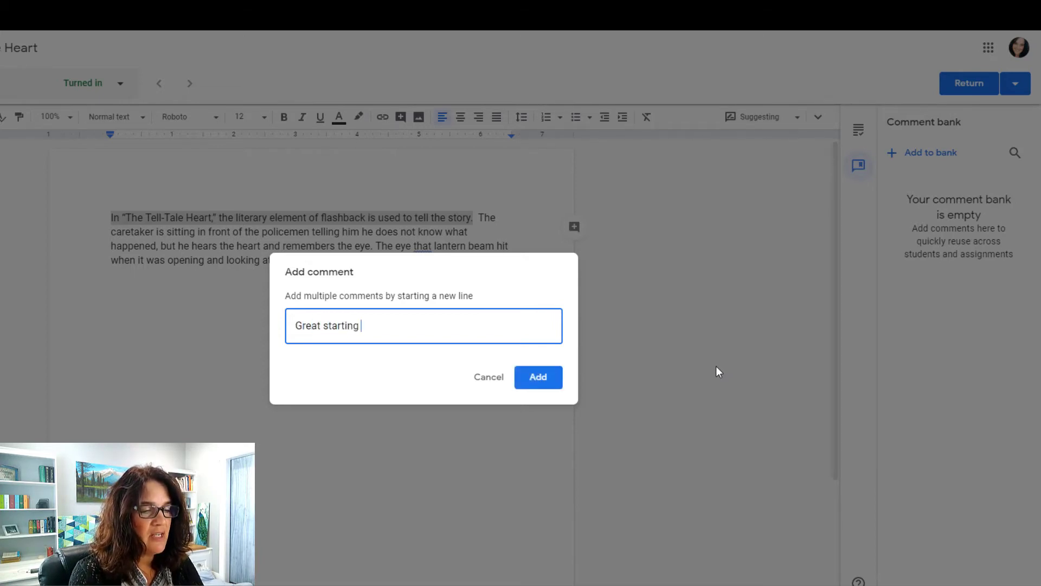
text(sentence)
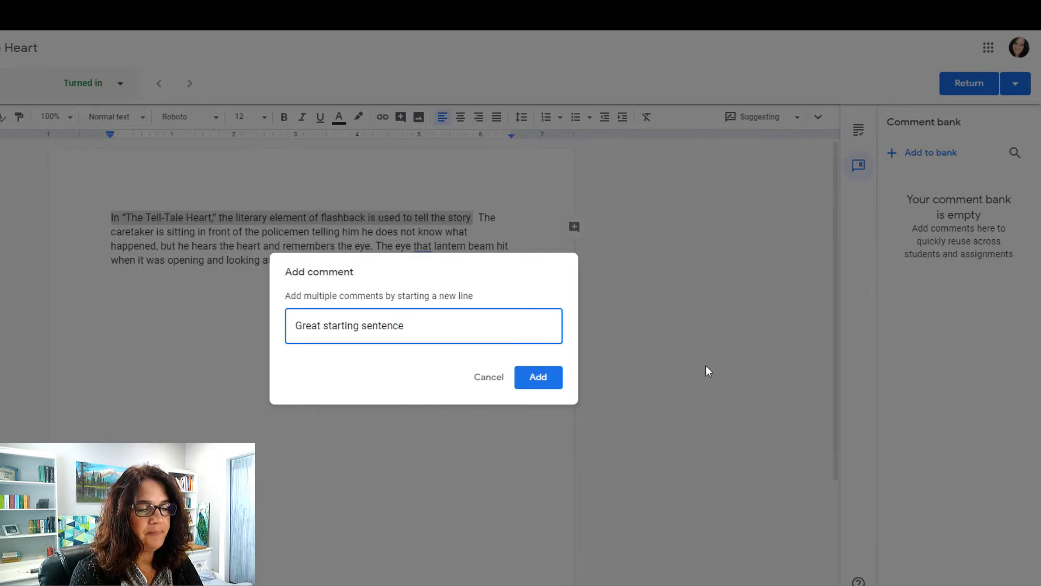
click(548, 382)
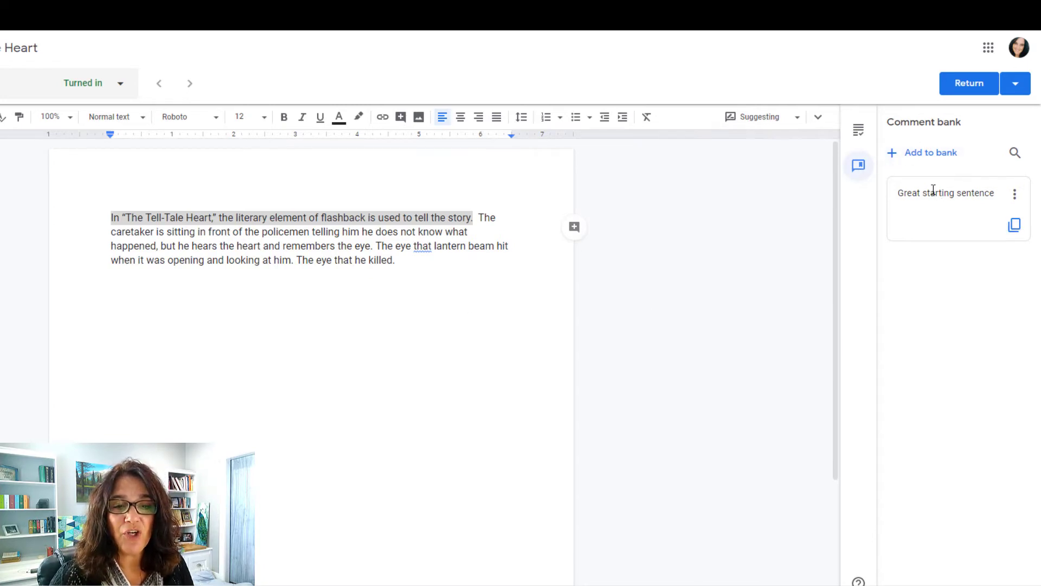
Step: Post the saved bank comment "Great starting sentence" on the selected opening sentence, using # to look it up
click(574, 227)
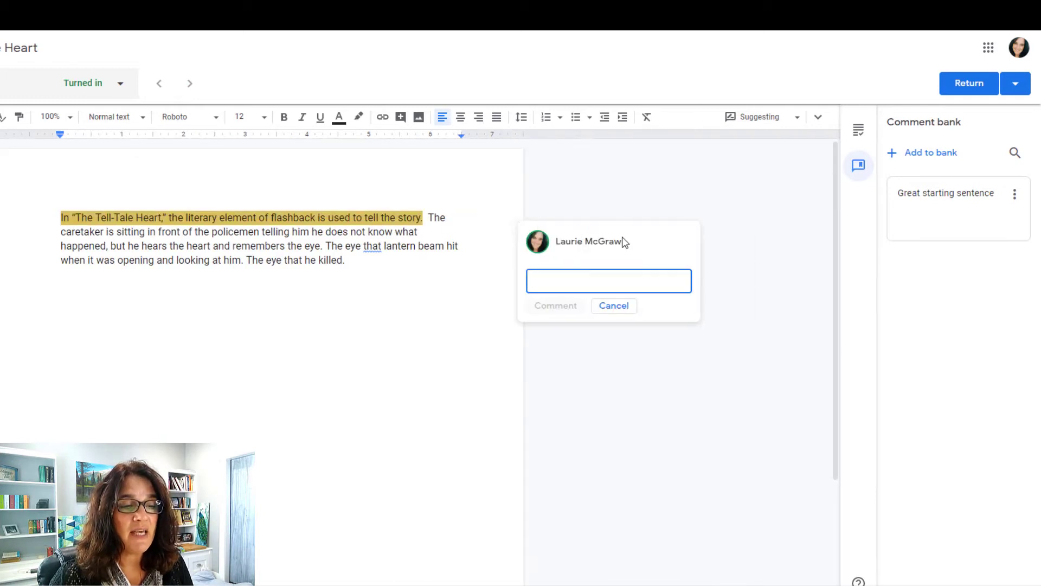
text(#)
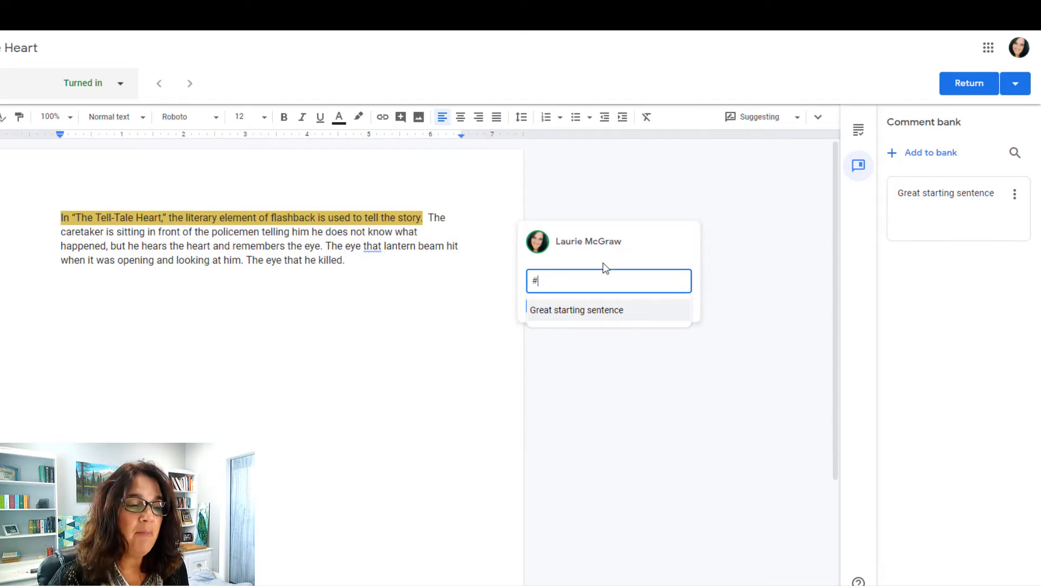
click(583, 313)
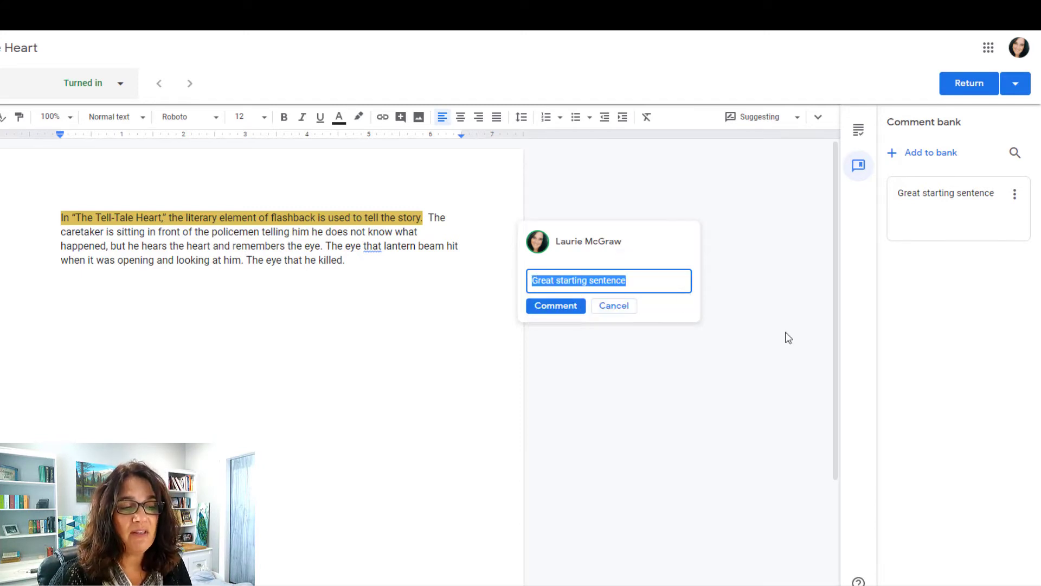
click(553, 307)
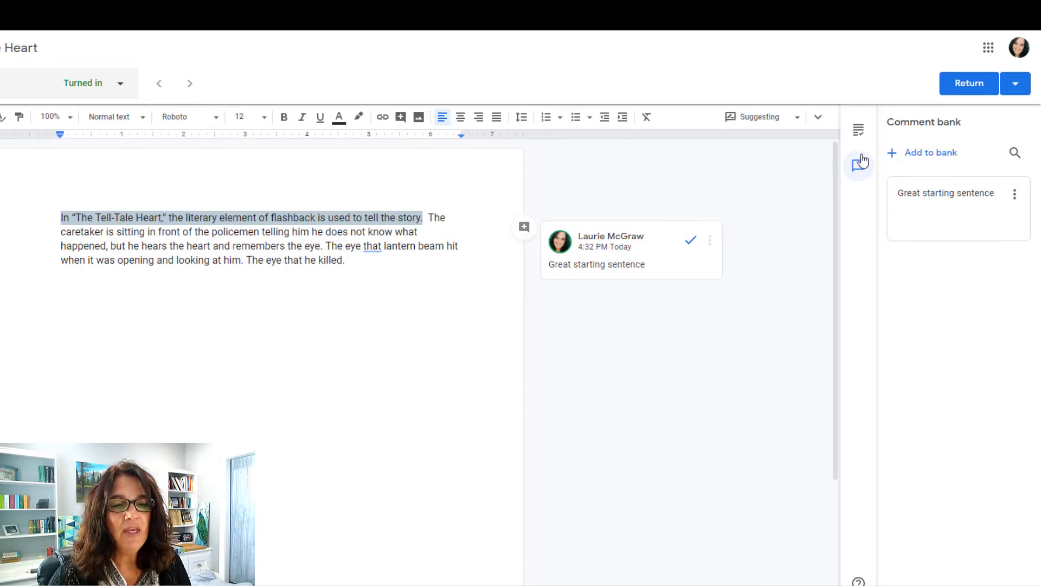
Step: Return to the grading view and examine the submission's originality report, including its flagged passages as a percentage
click(858, 132)
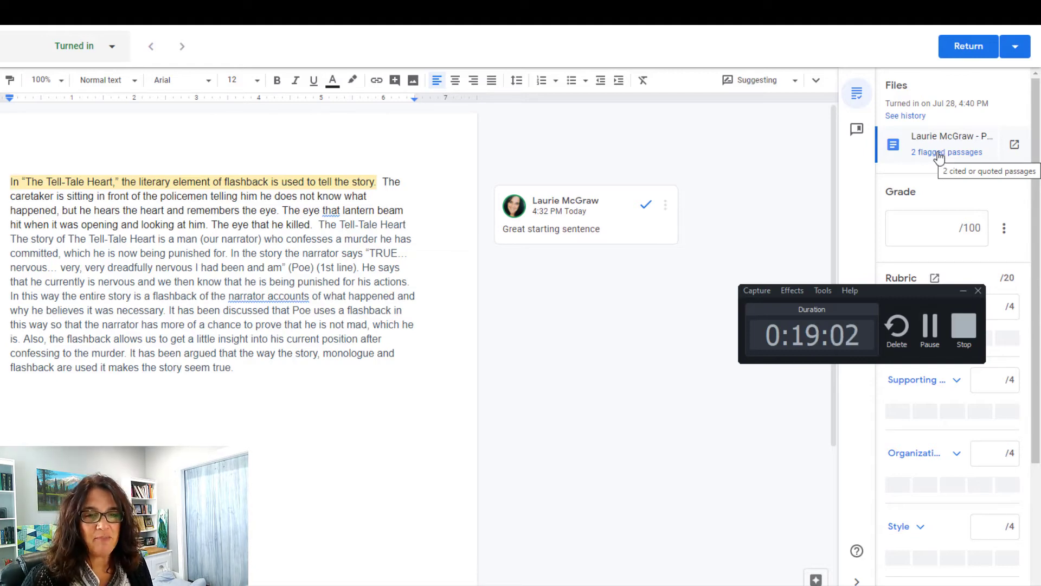
click(938, 155)
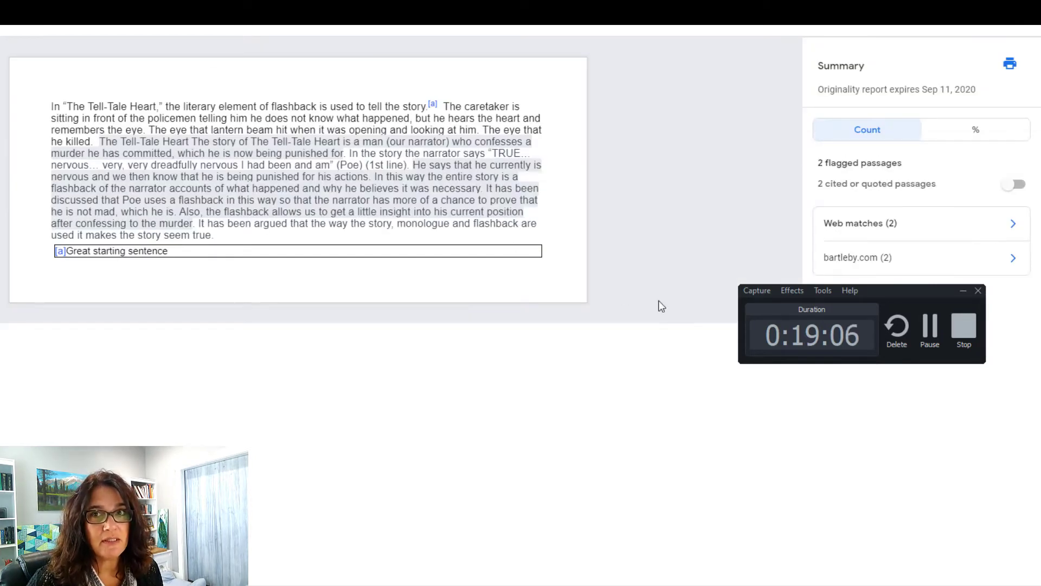
click(963, 291)
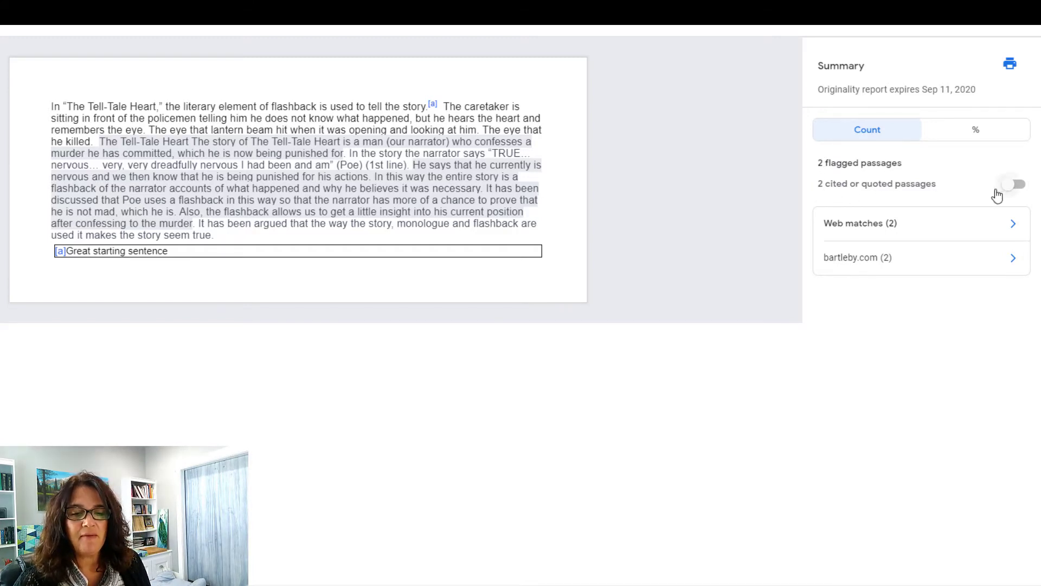
click(949, 129)
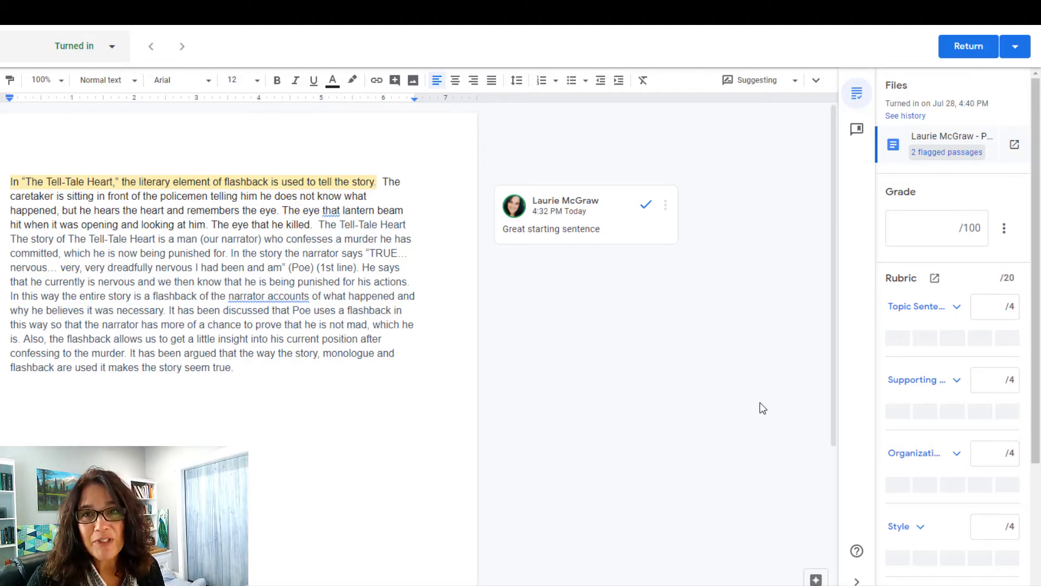
Step: Review the rubric criteria and read the level descriptions and points for Topic Sentence
scroll(941, 353, down, 2)
scroll(938, 347, down, 1)
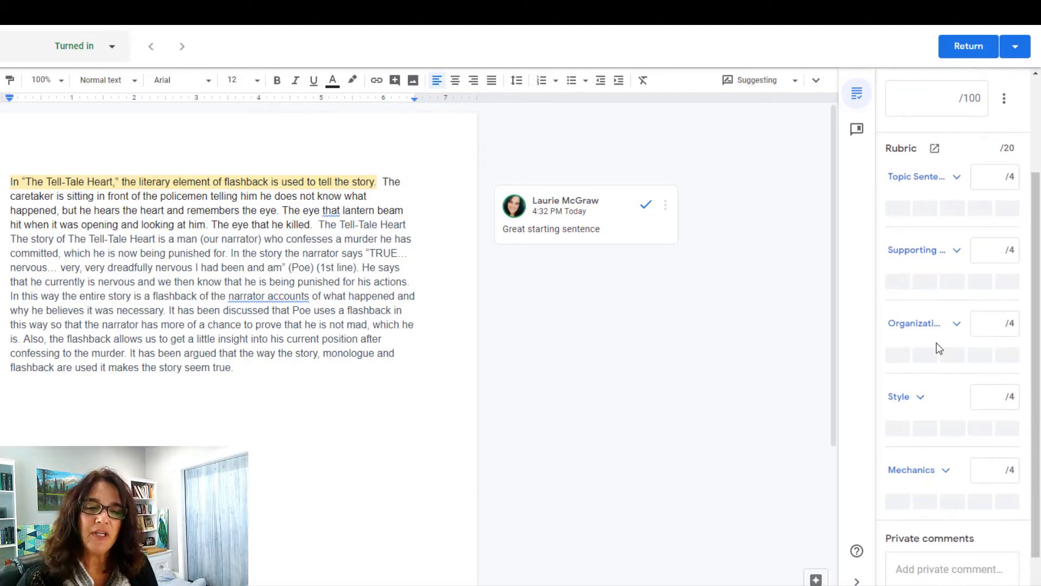
scroll(938, 347, up, 3)
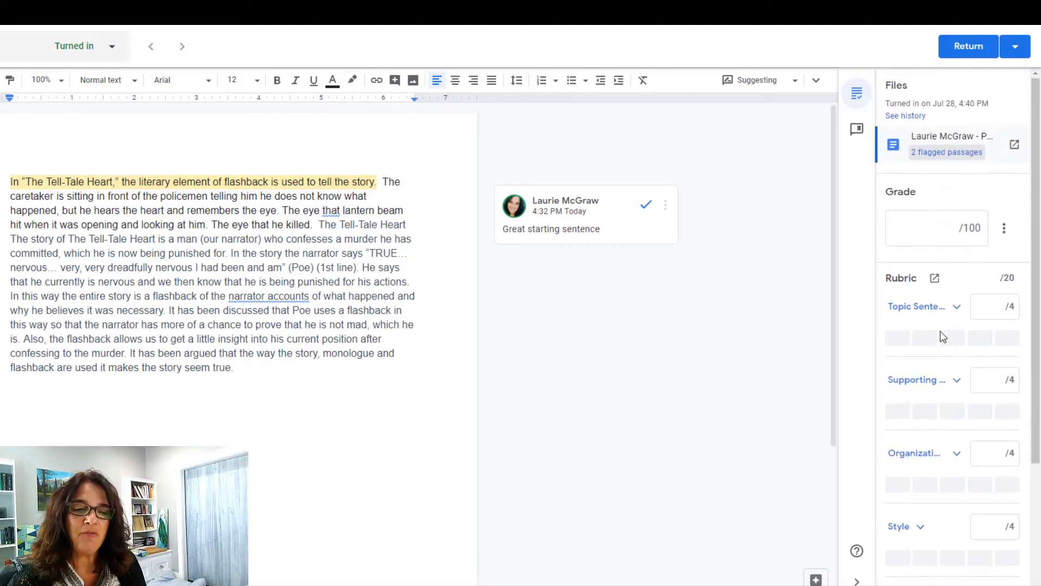
click(957, 308)
scroll(952, 467, down, 4)
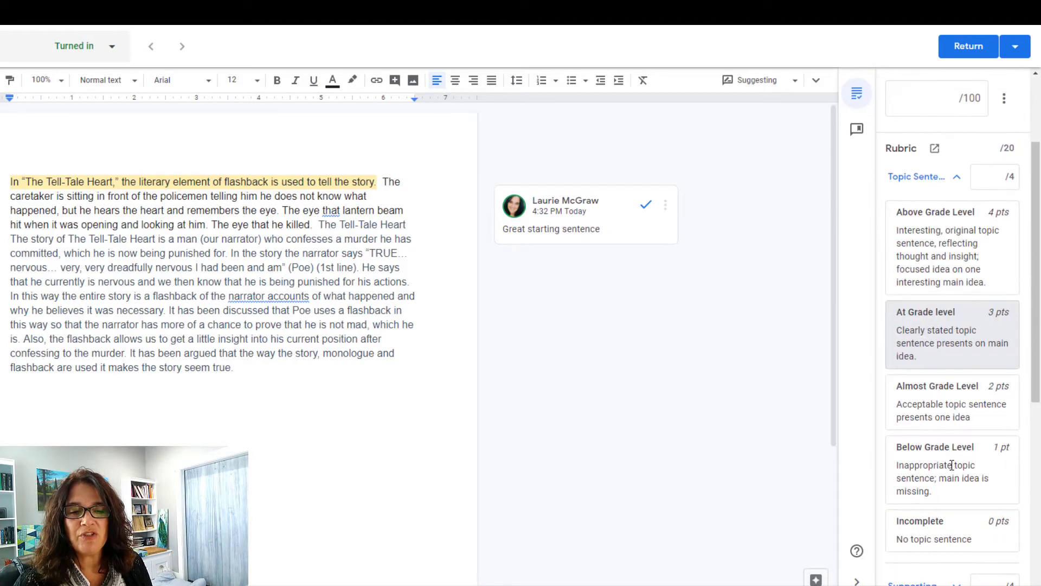
scroll(955, 488, up, 2)
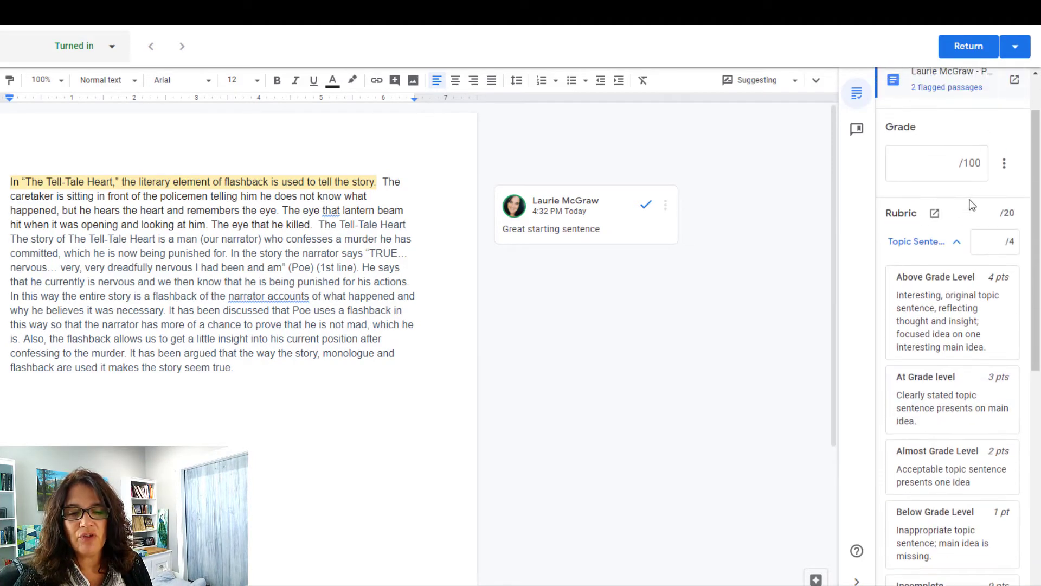
click(956, 243)
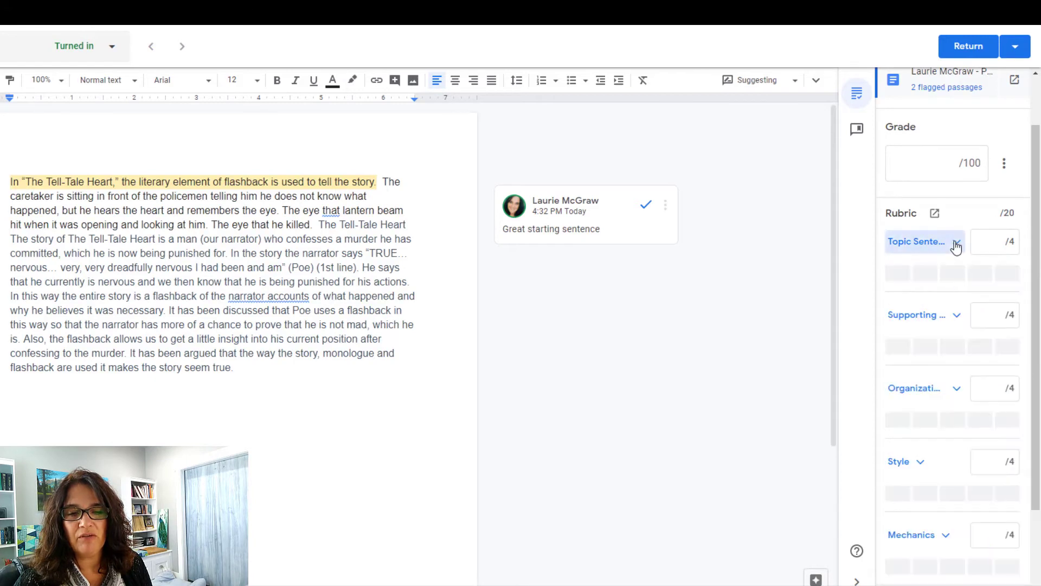
Step: Score the rubric: Topic Sentence 4, Supporting Details 3, Organization and Transitions 4, Style 3, and Mechanics 3
click(899, 273)
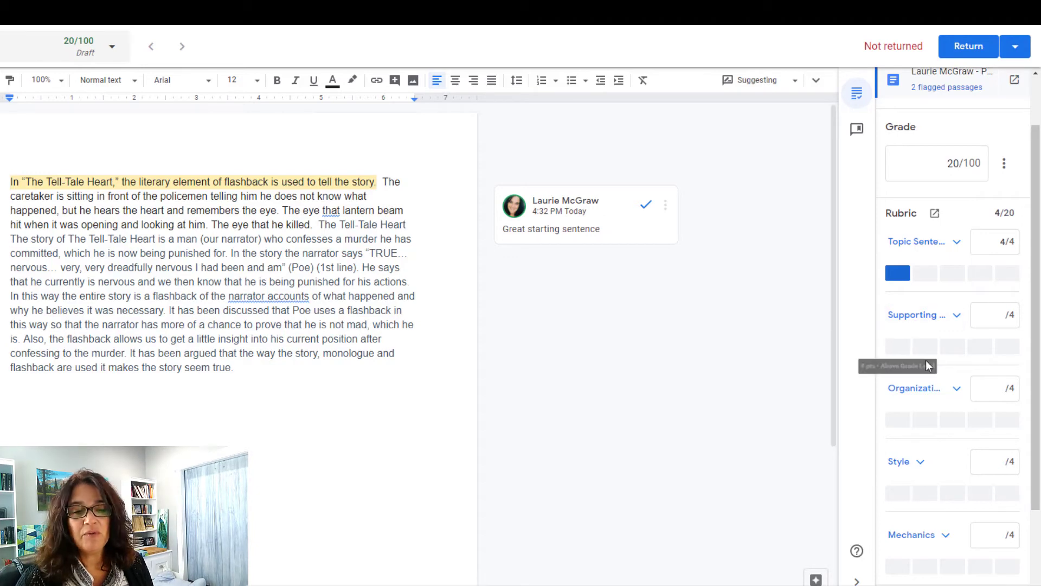
click(928, 349)
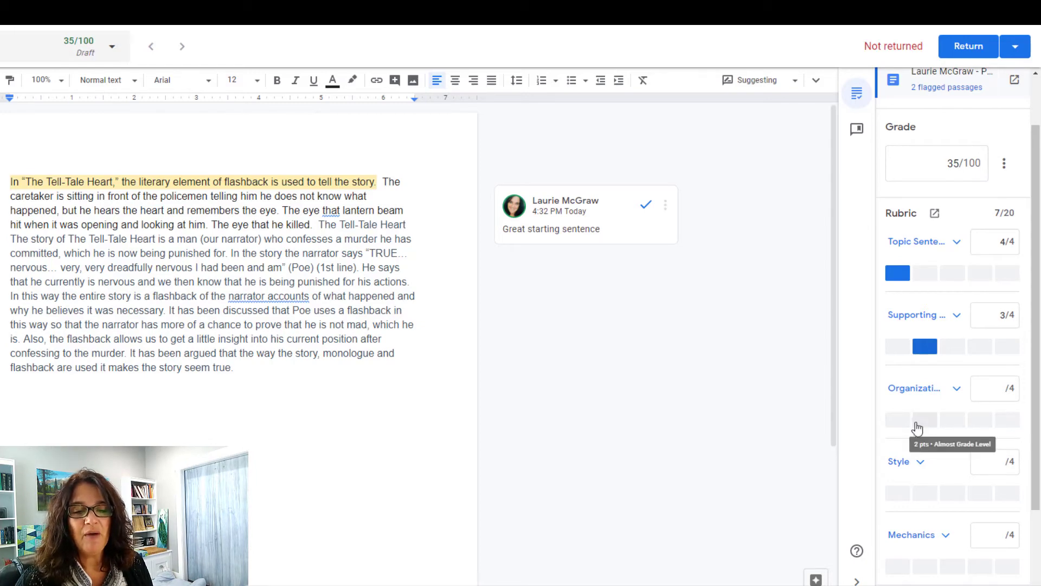
click(897, 422)
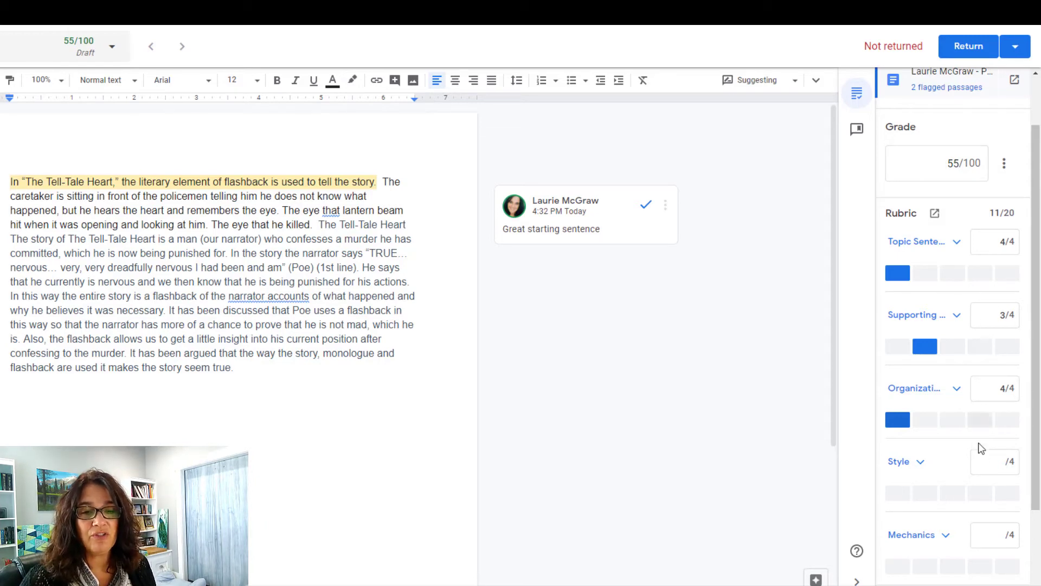
click(922, 493)
scroll(912, 520, down, 1)
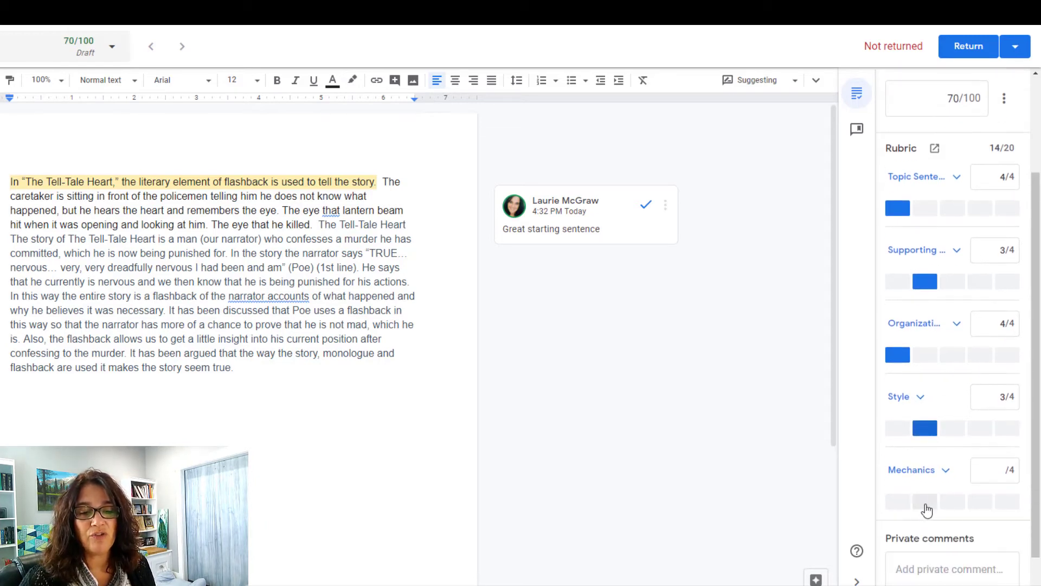
click(924, 502)
scroll(949, 511, down, 1)
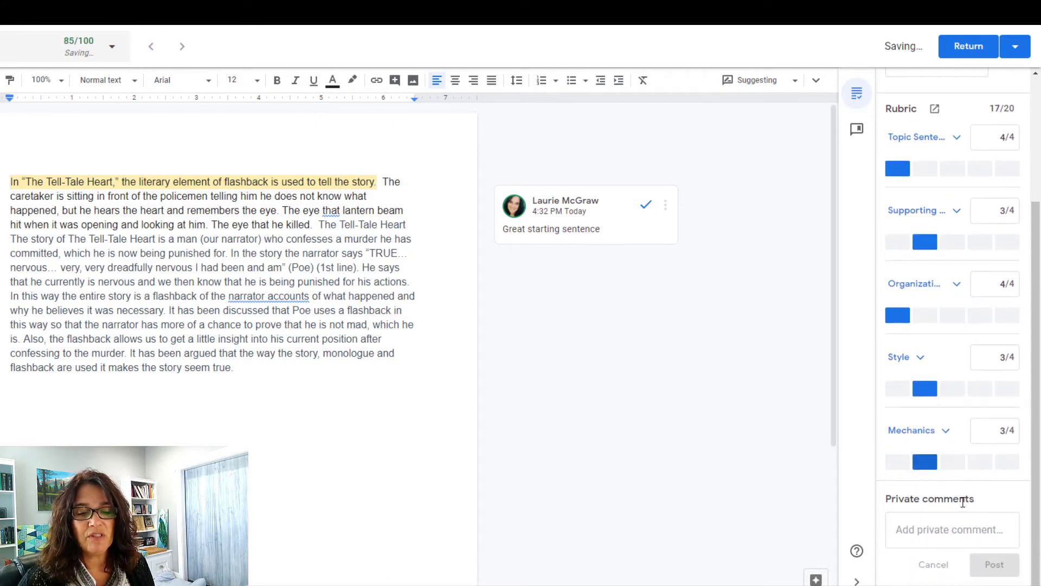
Step: Review the draft grade, rubric scores and private comment field, and open the list of students
scroll(963, 501, up, 3)
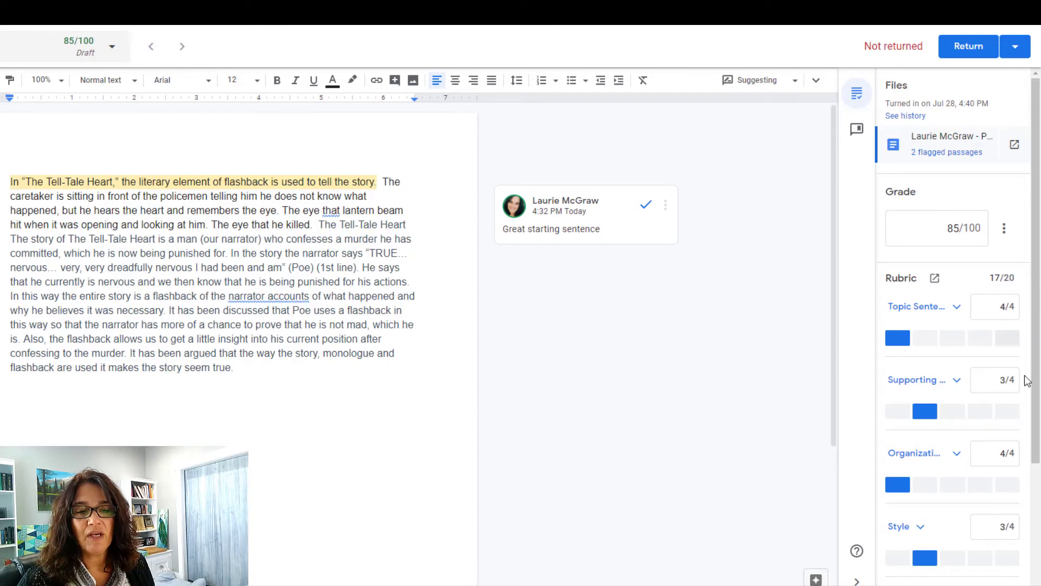
scroll(983, 512, down, 1)
scroll(980, 511, down, 3)
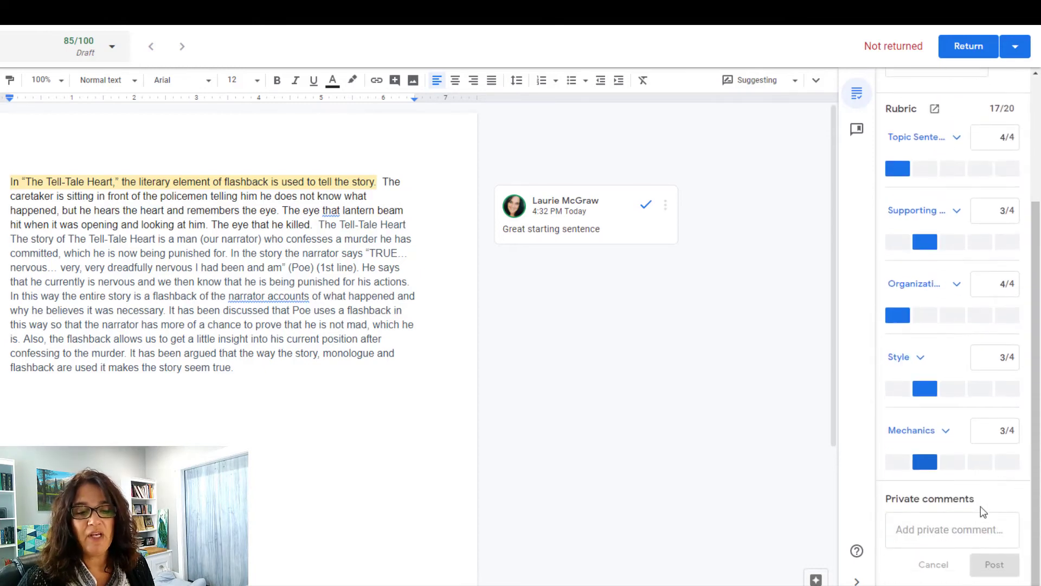
click(903, 530)
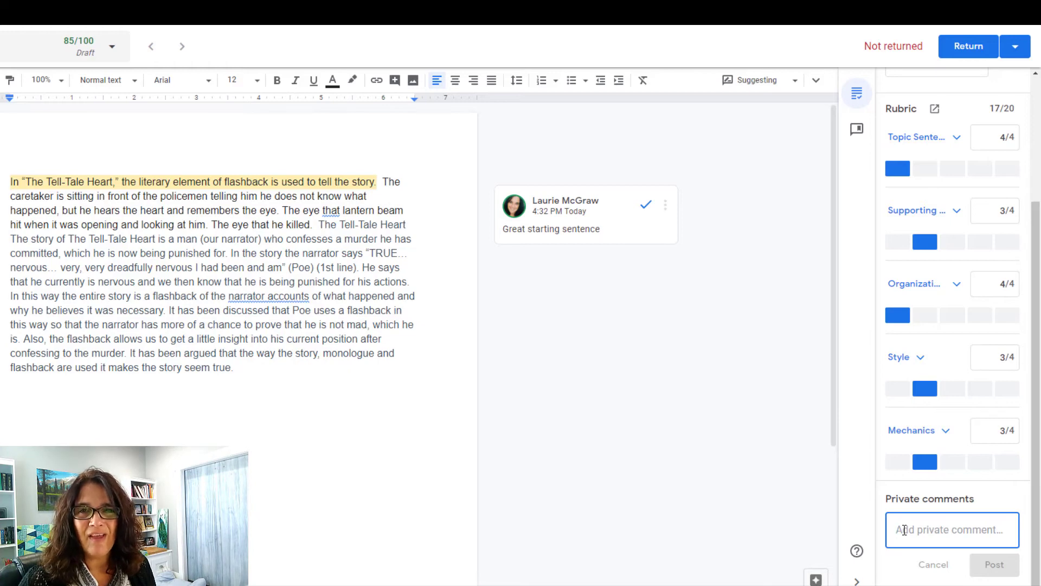
scroll(922, 493, up, 3)
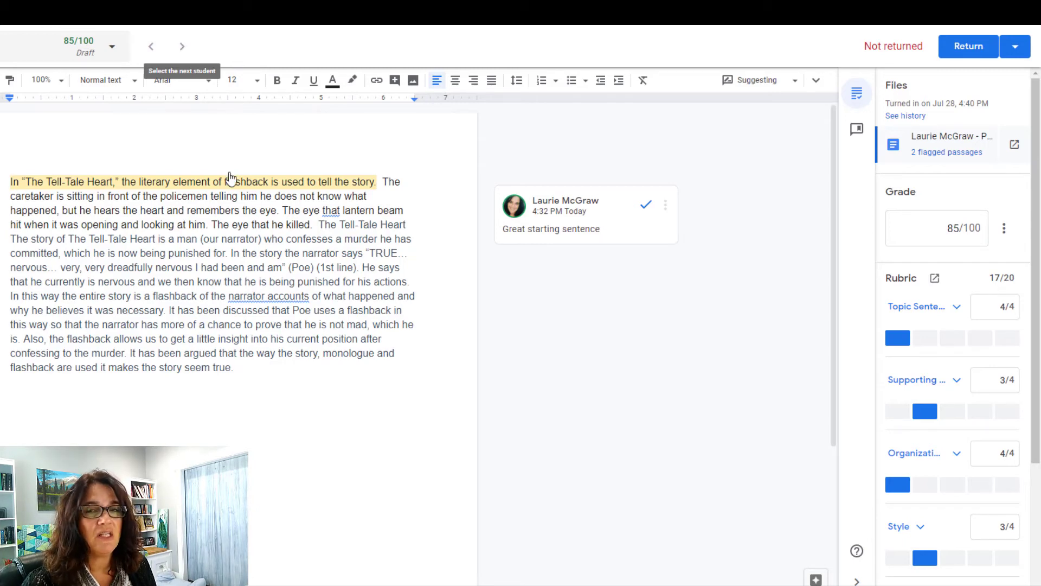
click(111, 48)
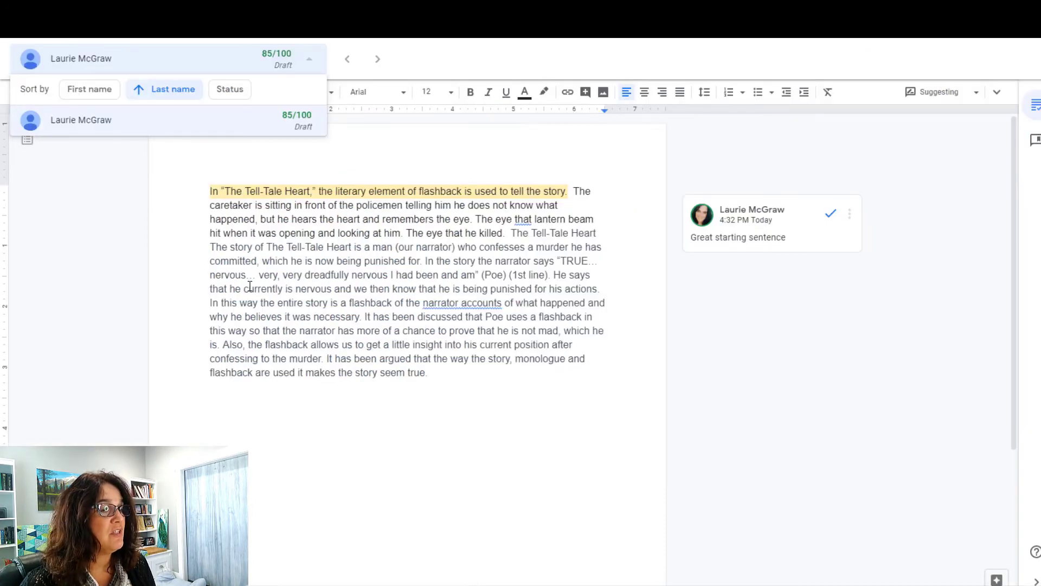
Step: Close the student list and review the options for returning one or multiple submissions
click(418, 44)
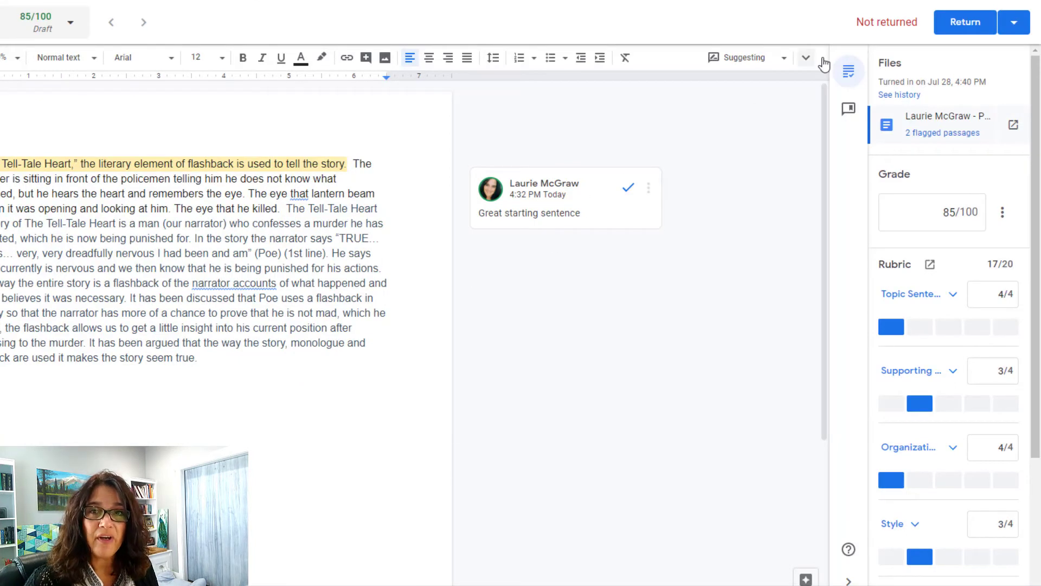
click(1014, 24)
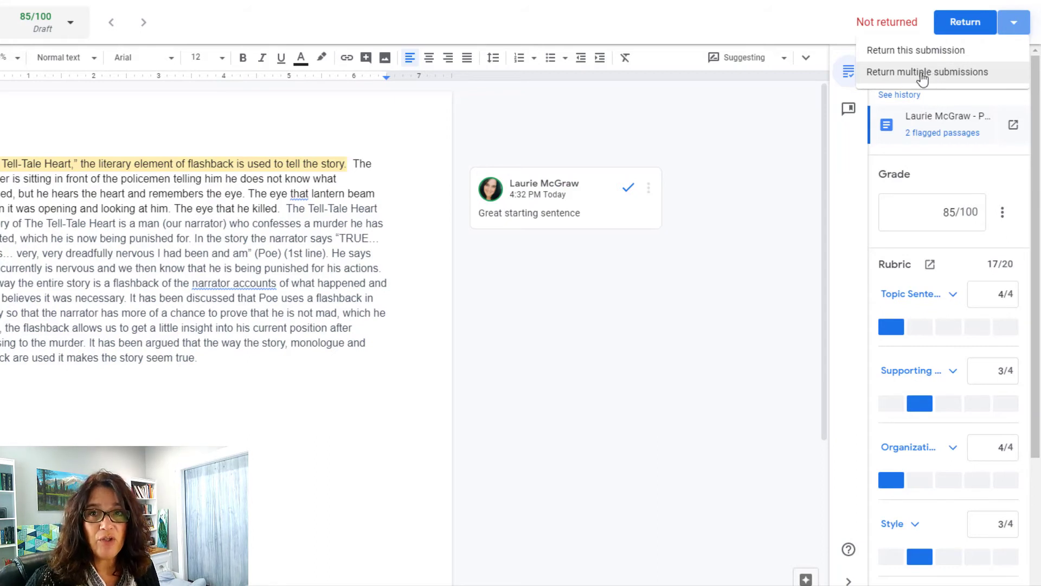
click(759, 142)
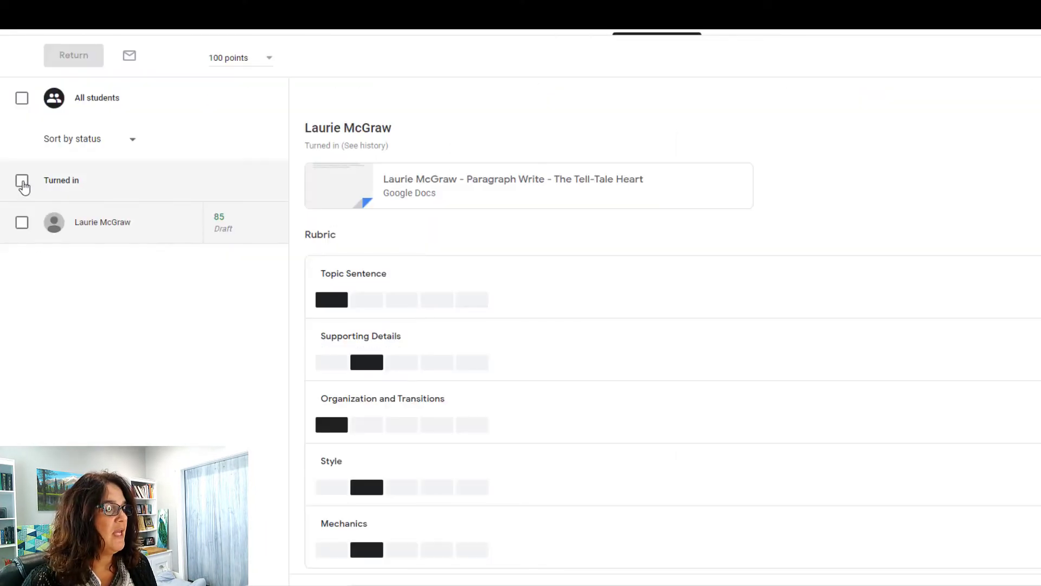
Step: Select all turned-in submissions of the Tell-Tale Heart paragraph assignment and return them with their grades, without a private comment
click(23, 184)
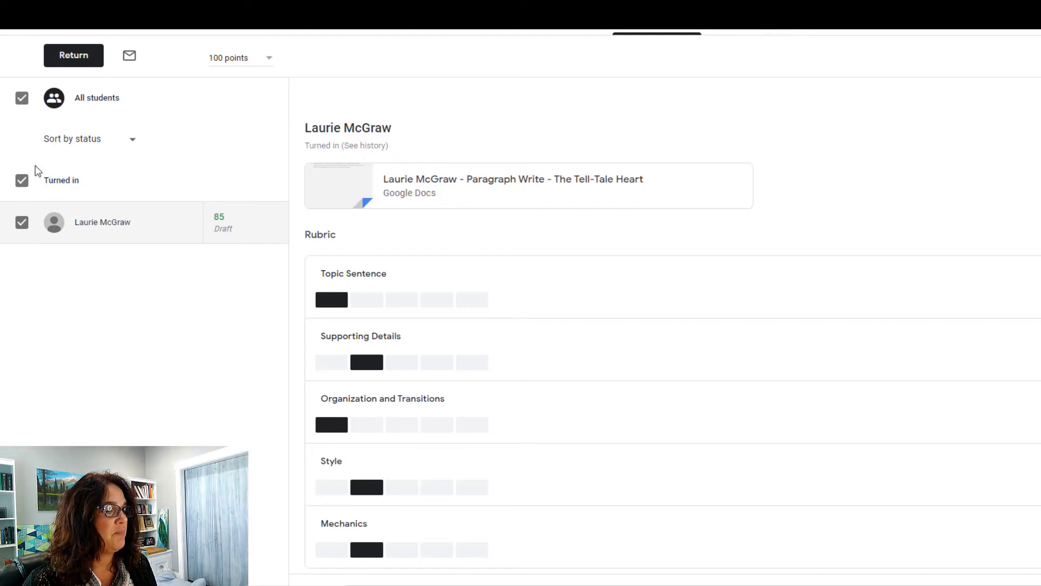
click(68, 54)
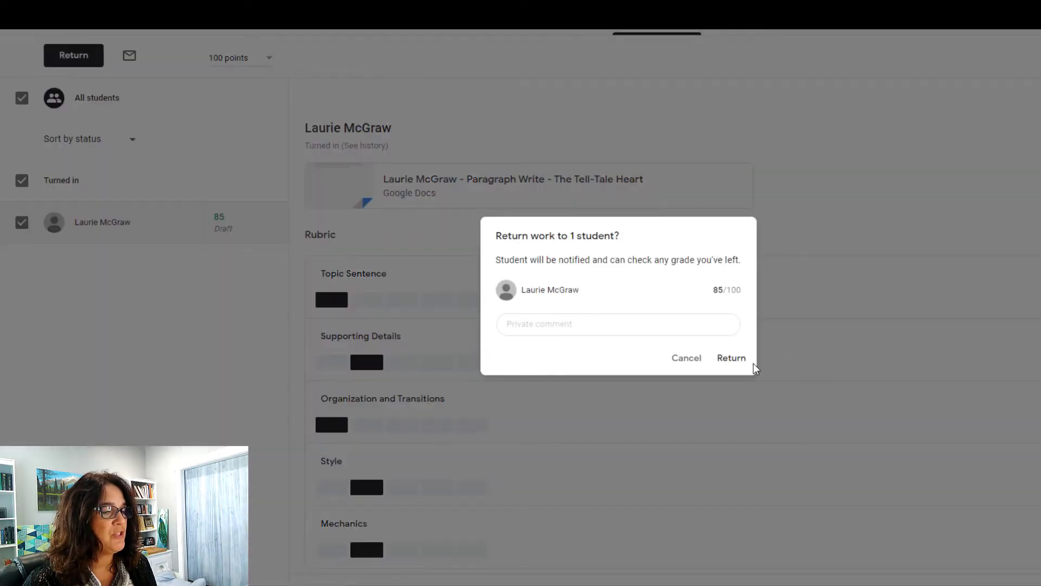
click(733, 359)
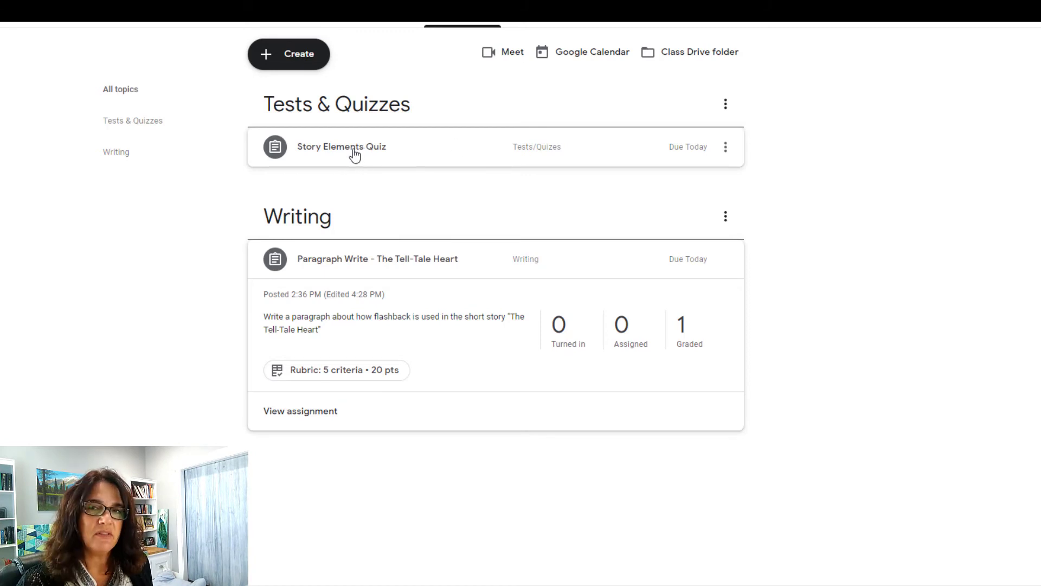
Step: Import the Story Elements Quiz grades from its Google Forms quiz and return the work to the student
click(334, 155)
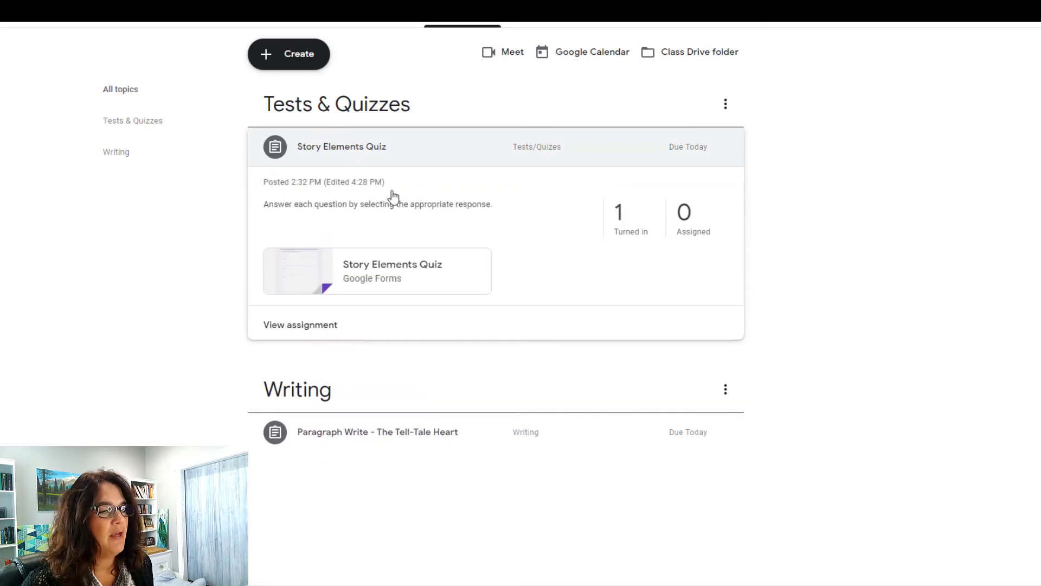
click(318, 329)
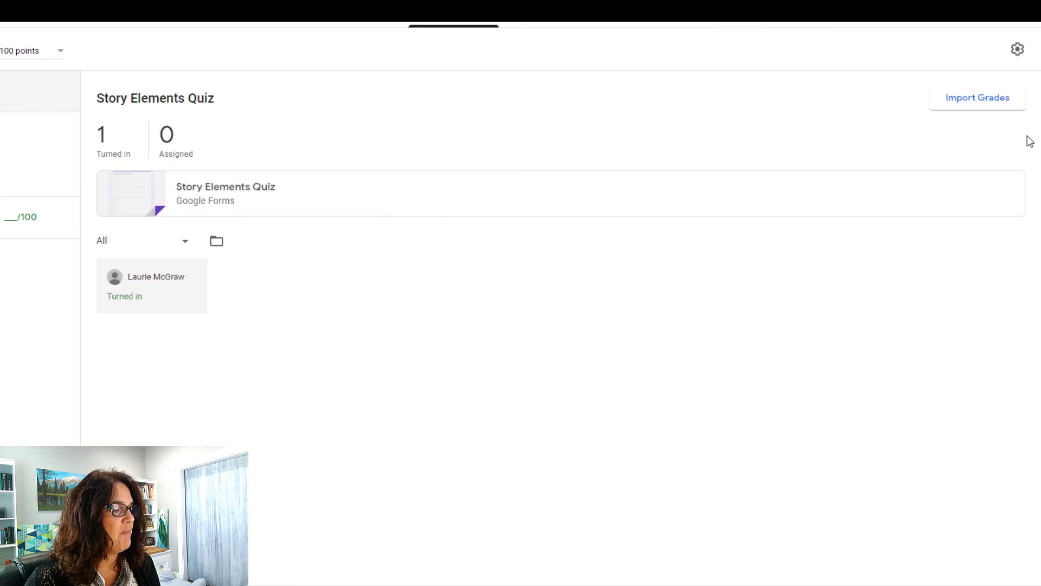
click(979, 104)
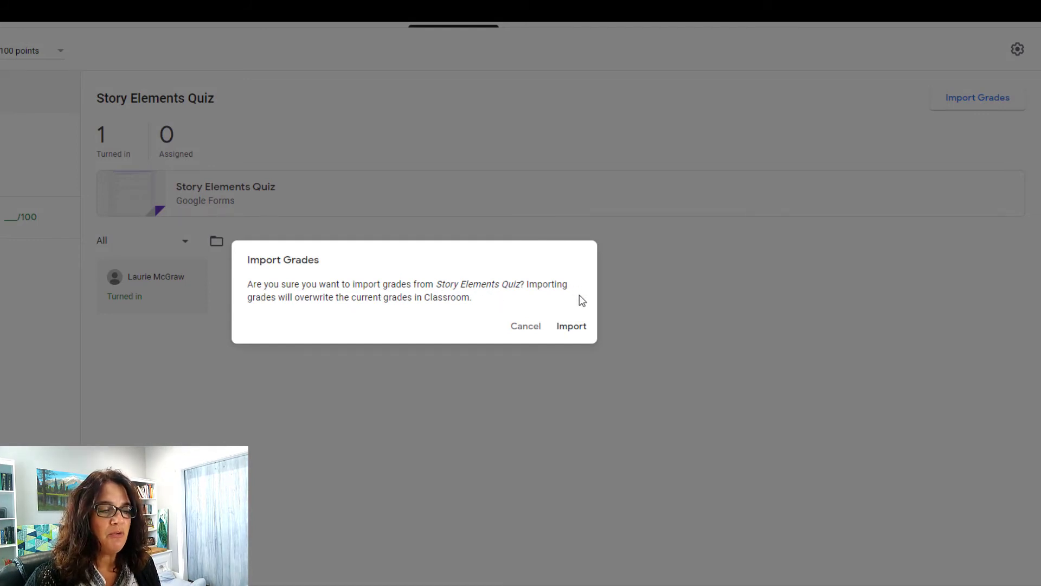
click(570, 327)
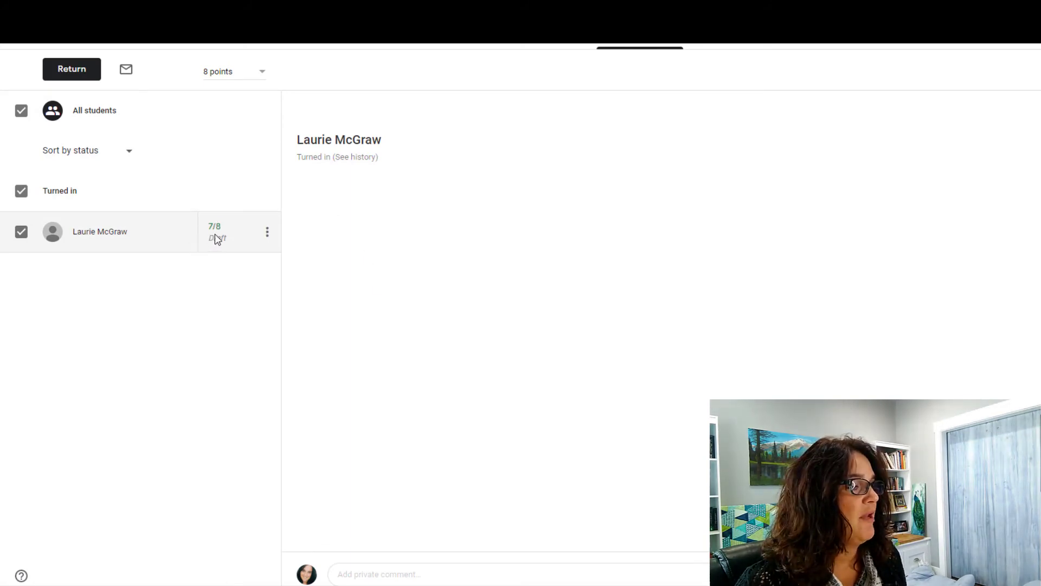
click(74, 74)
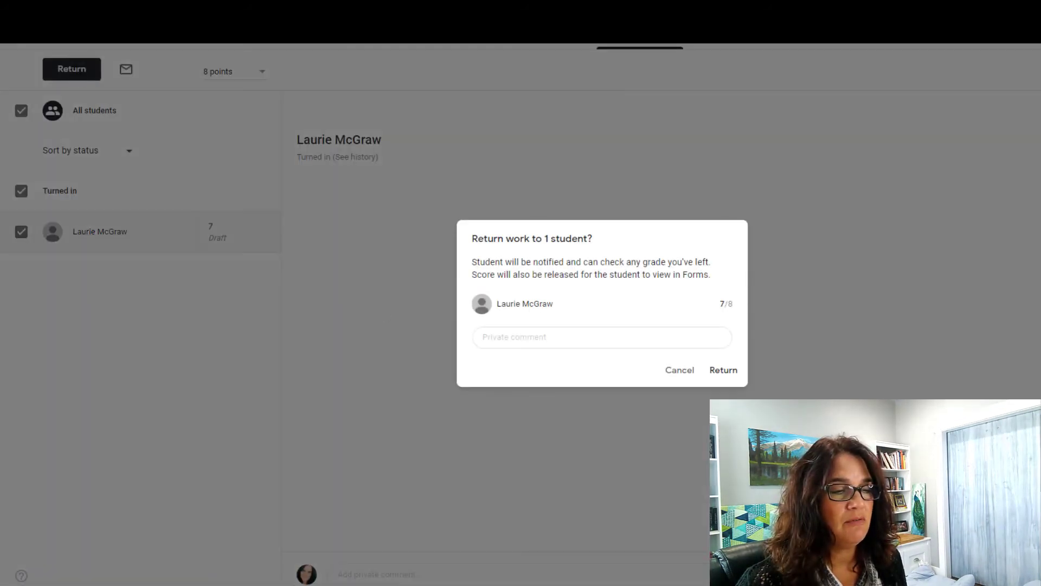
click(721, 374)
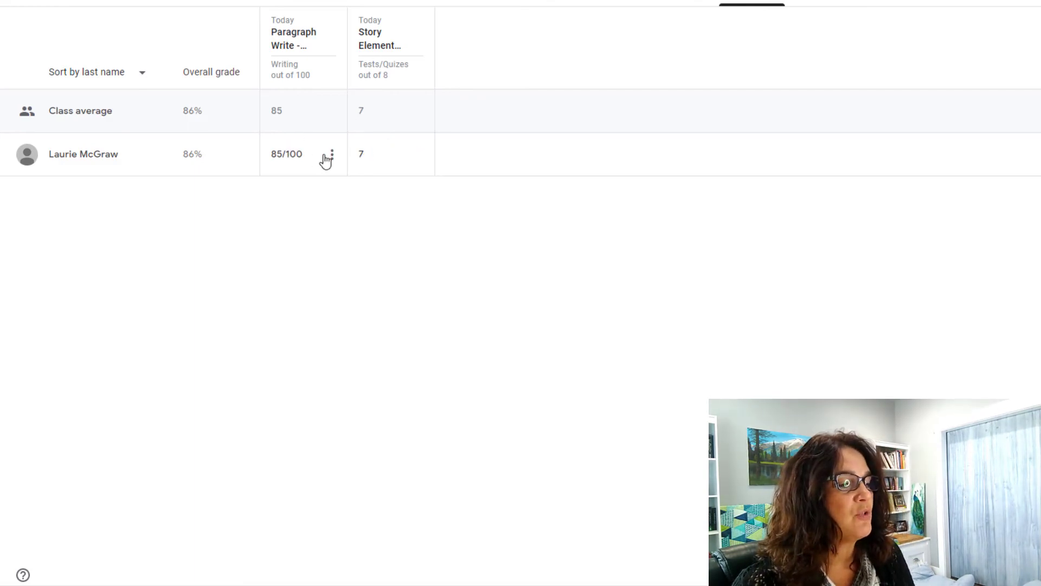
Step: Check the actions available for the student's paragraph and quiz grades in the gradebook
click(332, 156)
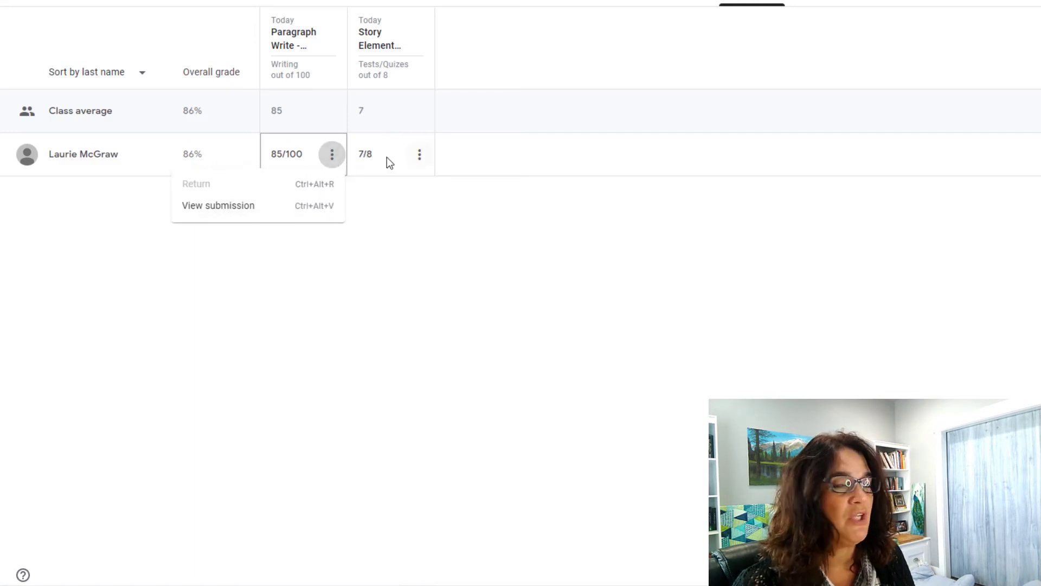
click(418, 157)
click(419, 158)
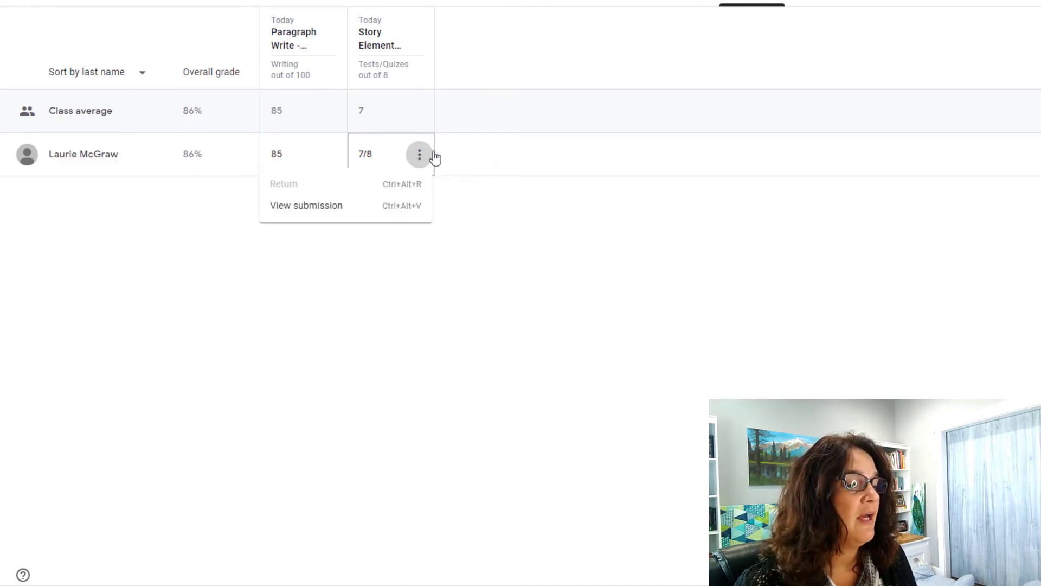
click(469, 152)
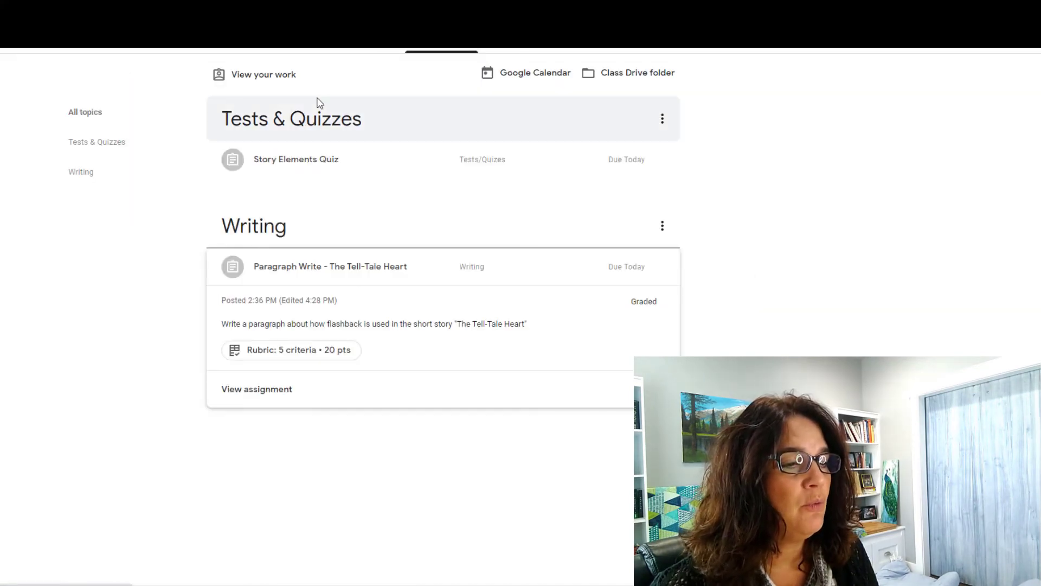
Step: Open the student's own work overview from the student view of the classwork
click(249, 80)
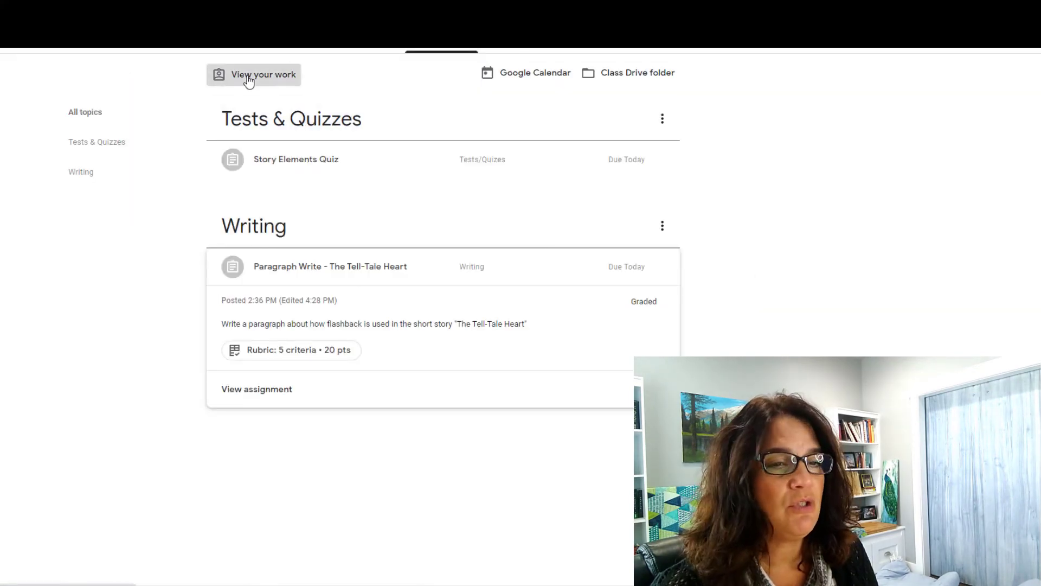